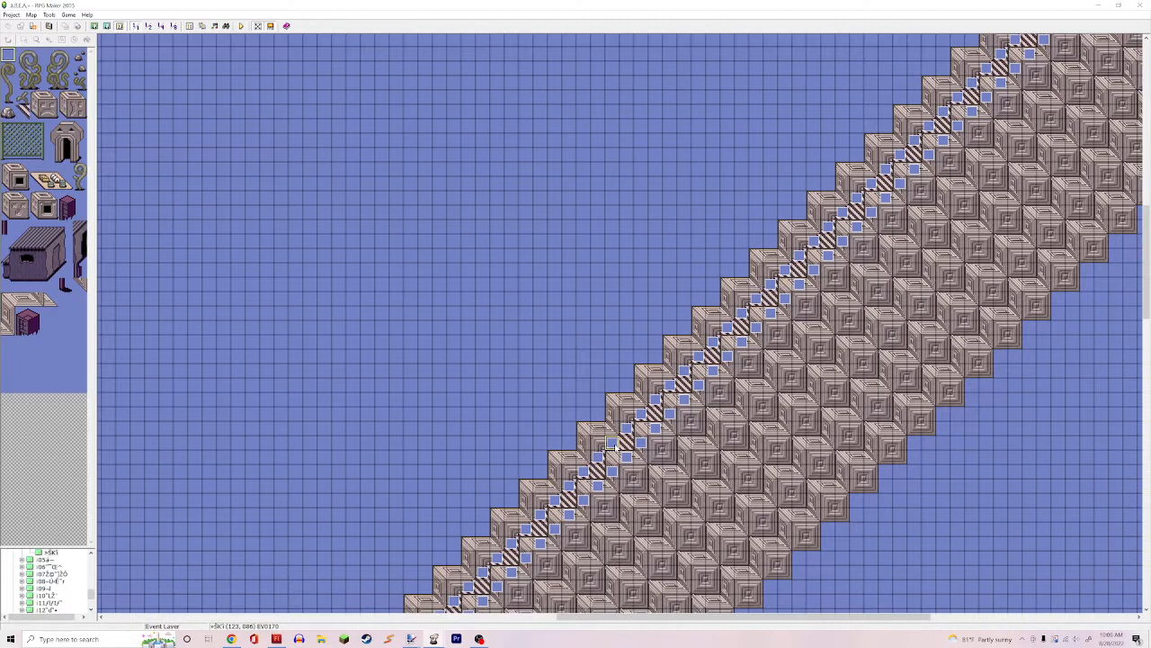
Open event EV0170 on the diagonal staircase and view both condition pages of its decision-key conditional branch
{"action": "double_click", "coordinate": [612, 444]}
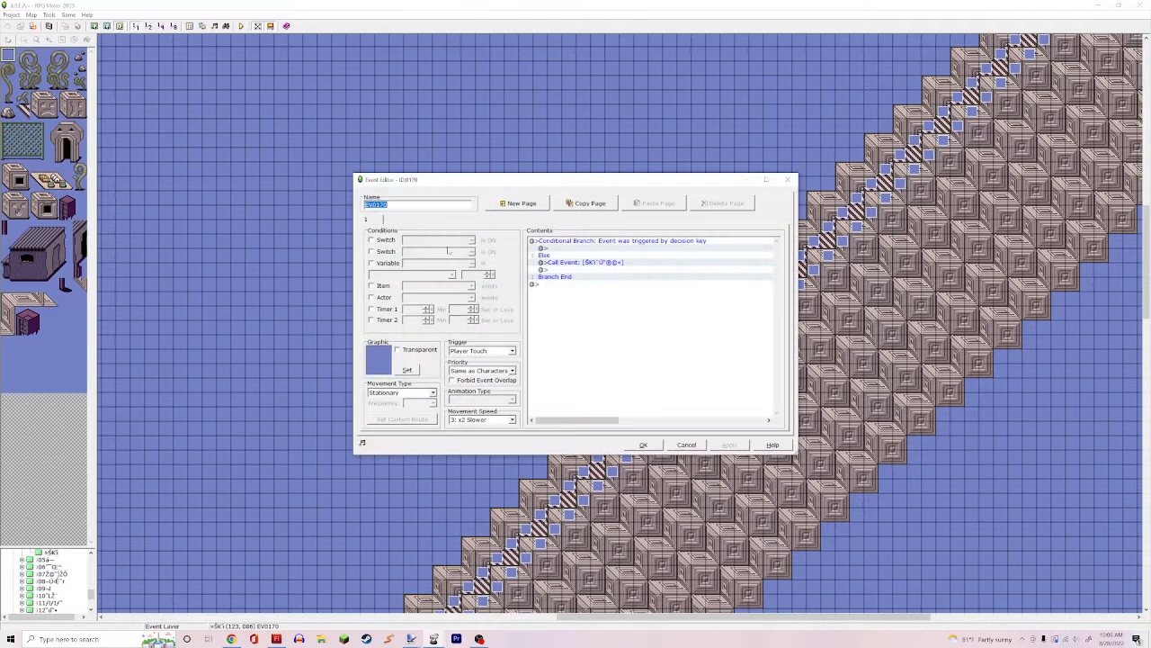
{"action": "left_click", "coordinate": [634, 243]}
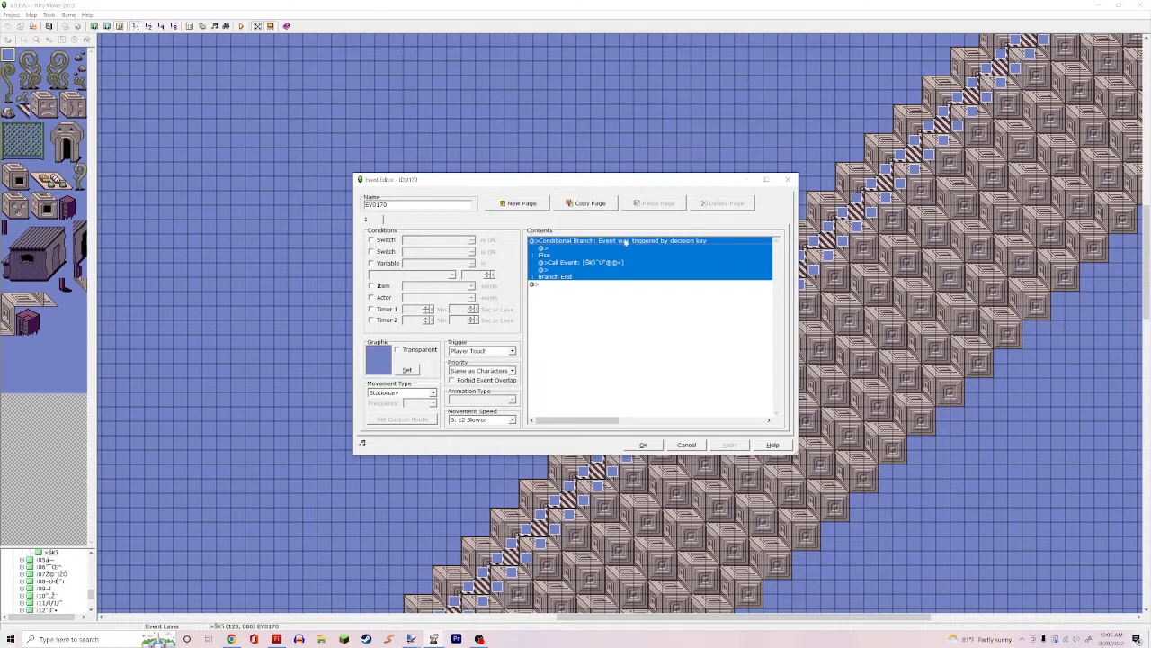
{"action": "right_click", "coordinate": [629, 242]}
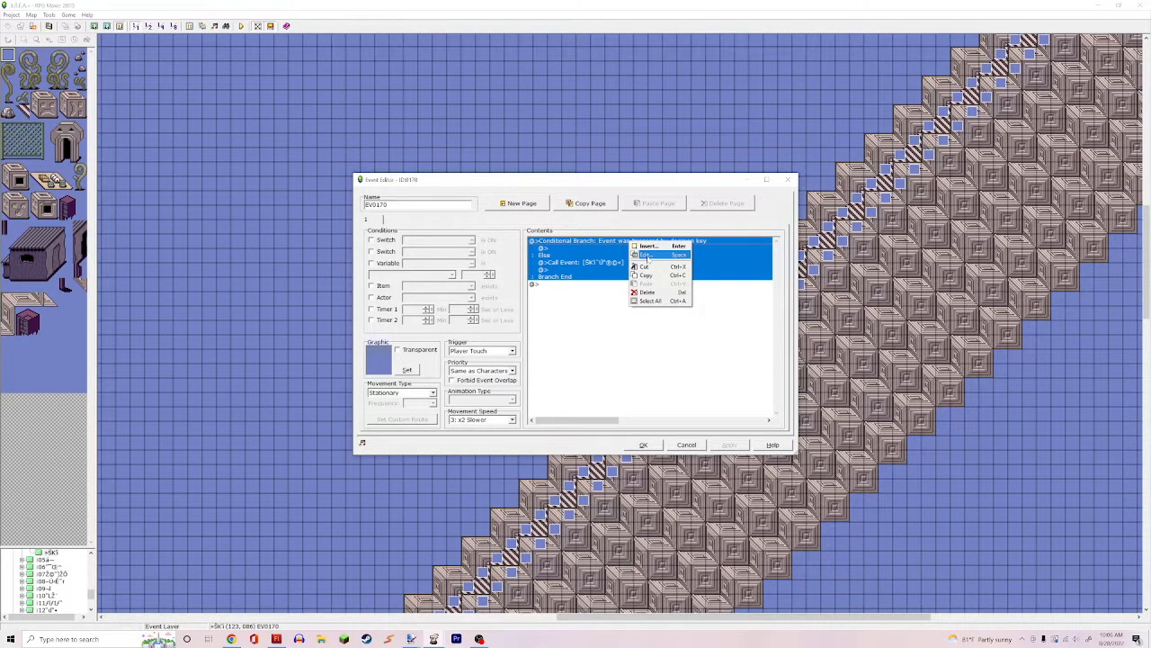
{"action": "left_click", "coordinate": [648, 257]}
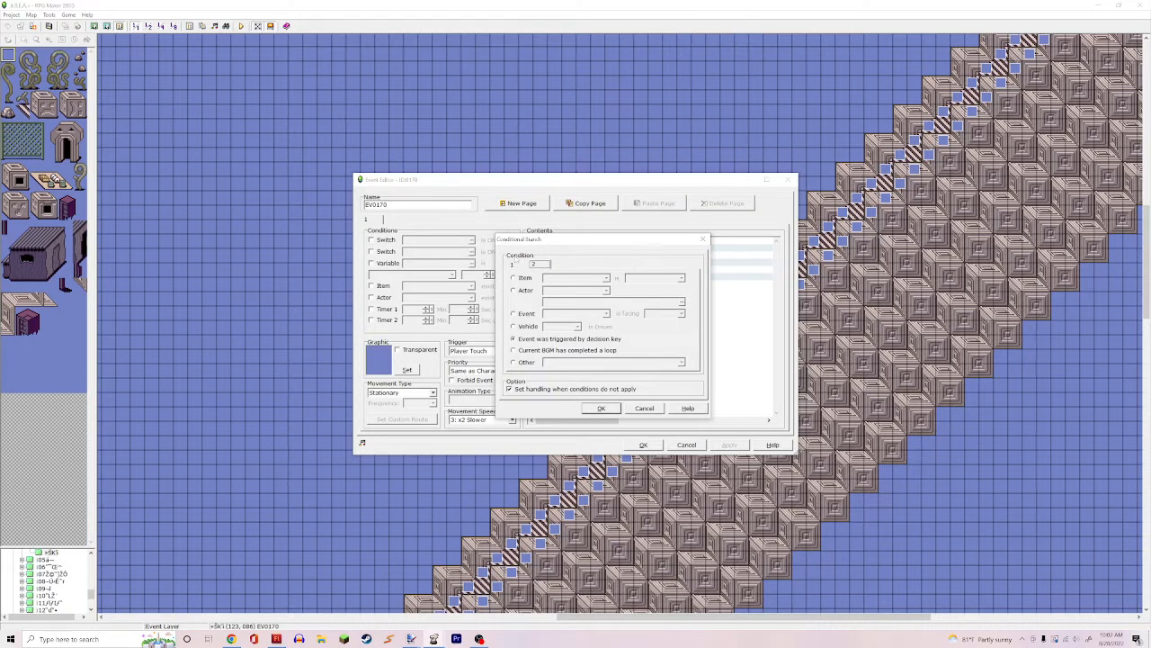
{"action": "left_click", "coordinate": [513, 264]}
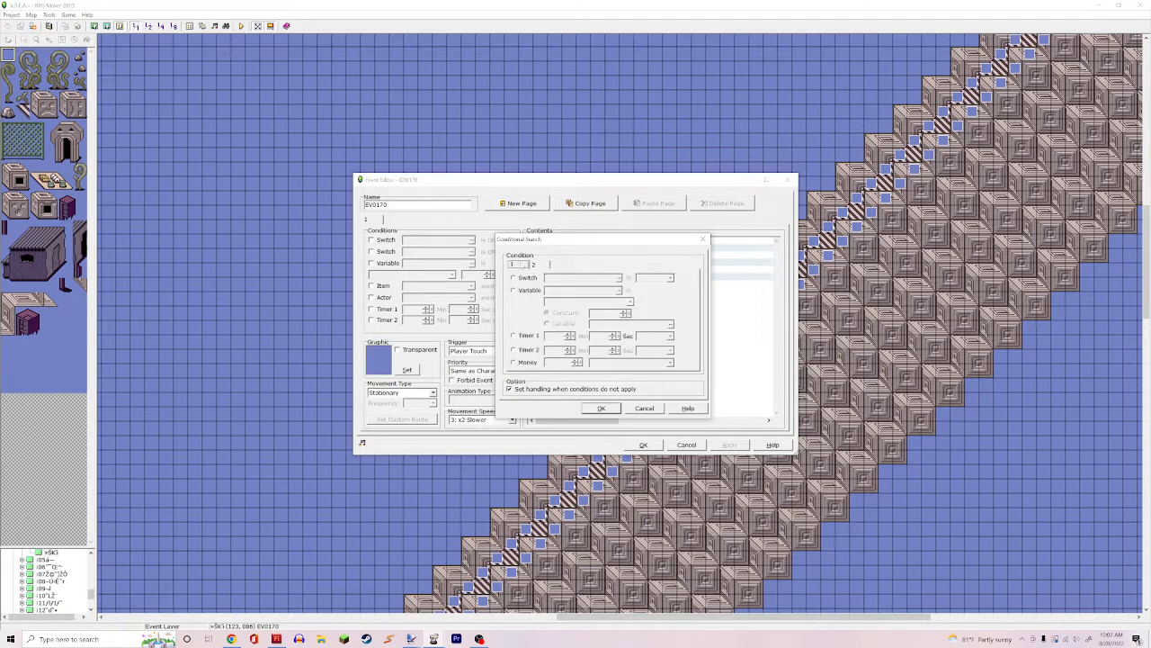
{"action": "left_click", "coordinate": [656, 409]}
Reopen the conditional branch's settings and review the condition types offered on pages 1 and 2
{"action": "left_click", "coordinate": [616, 295]}
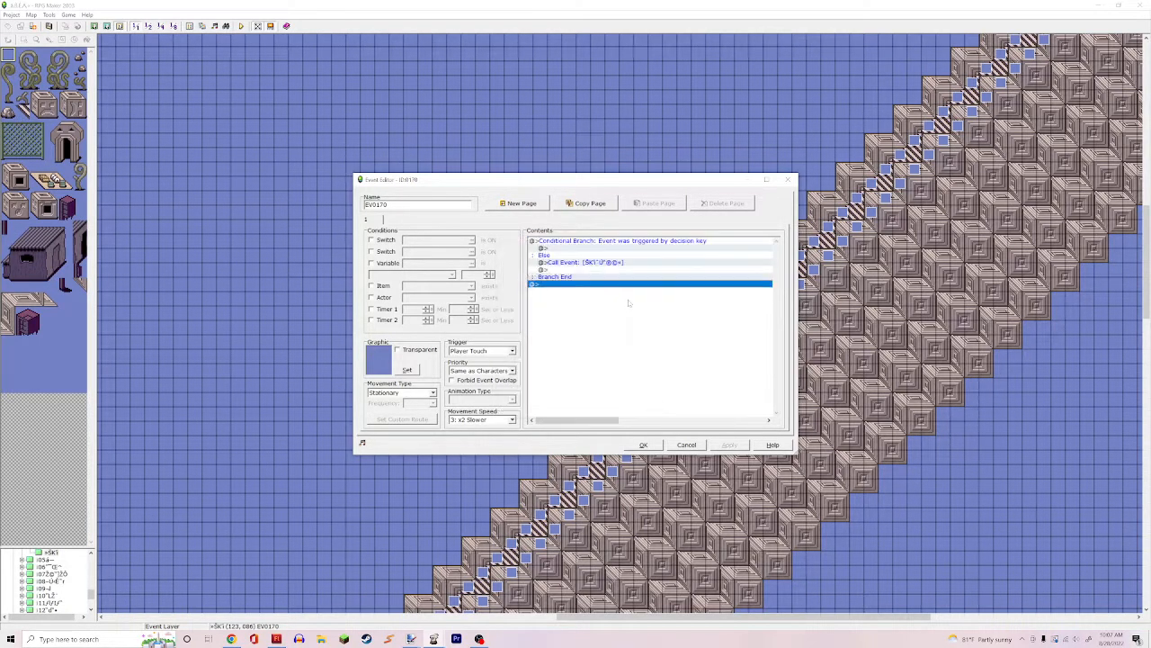
{"action": "left_click", "coordinate": [597, 244]}
{"action": "right_click", "coordinate": [597, 245]}
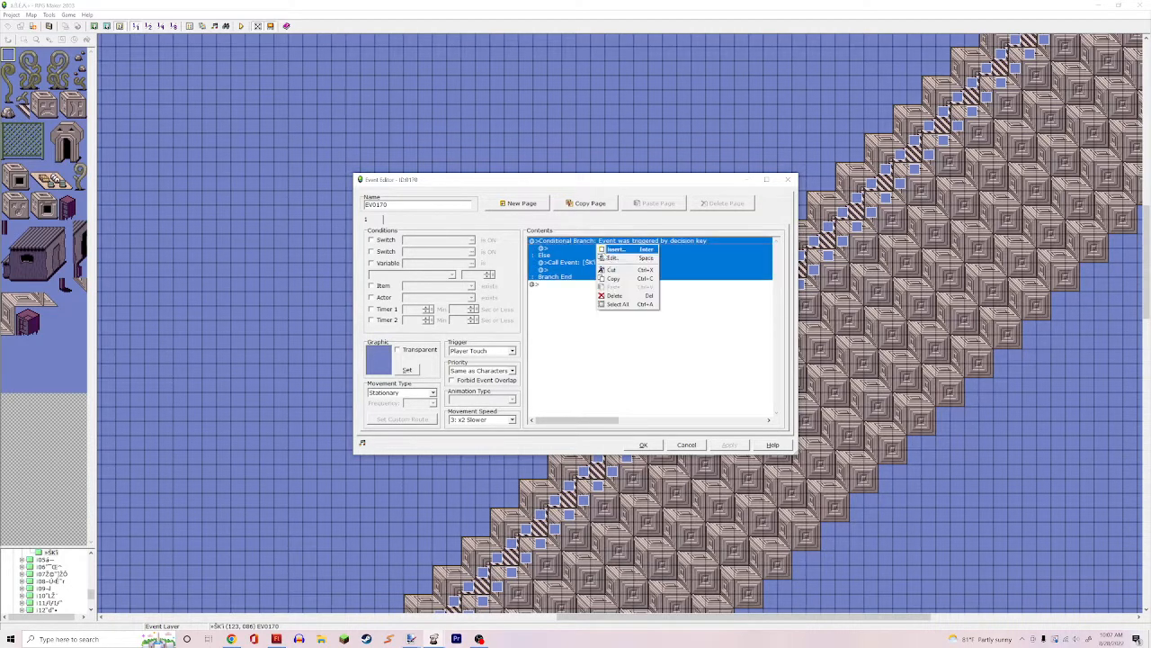
{"action": "left_click", "coordinate": [613, 258]}
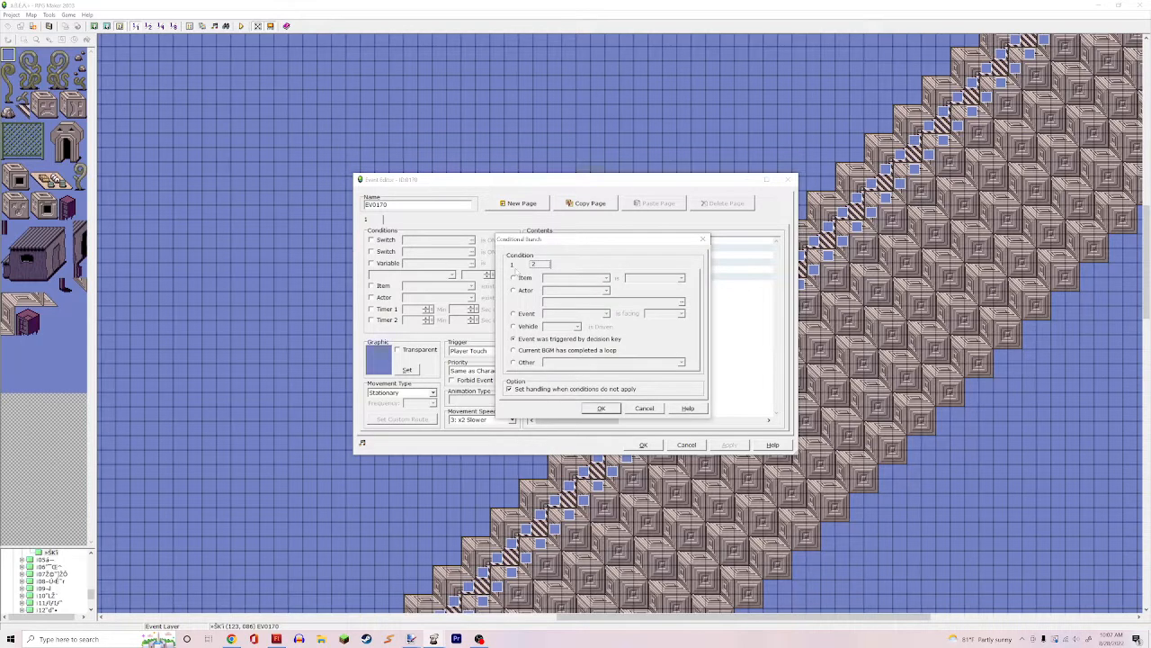
{"action": "left_click", "coordinate": [515, 264]}
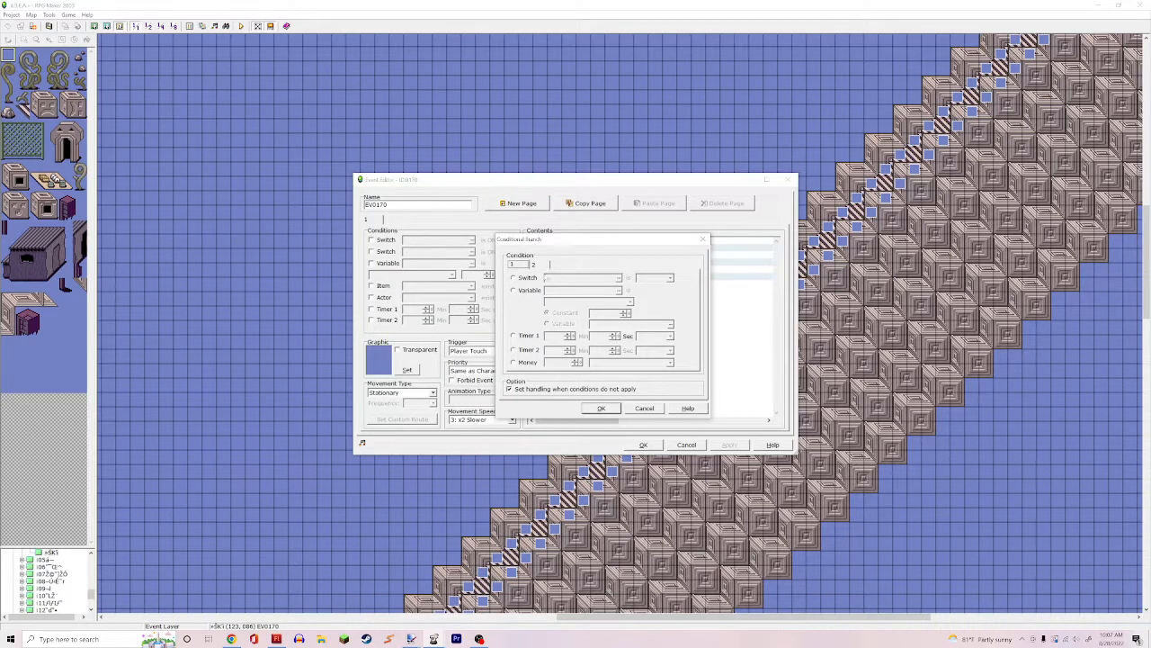
{"action": "left_click", "coordinate": [534, 266]}
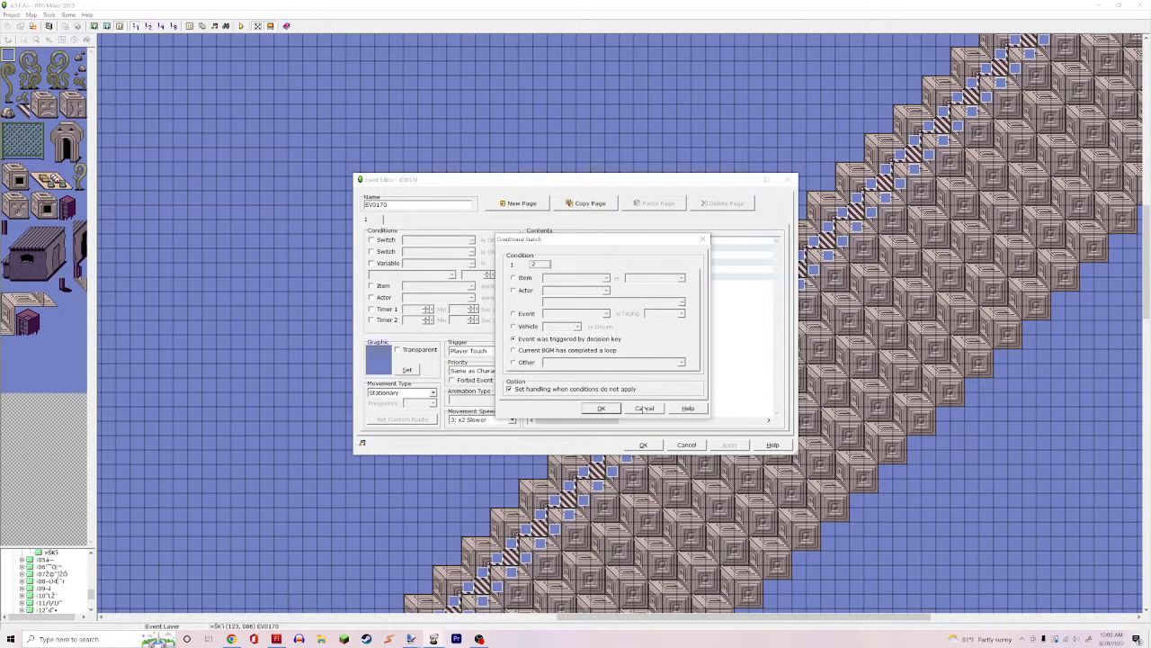
{"action": "left_click", "coordinate": [600, 407]}
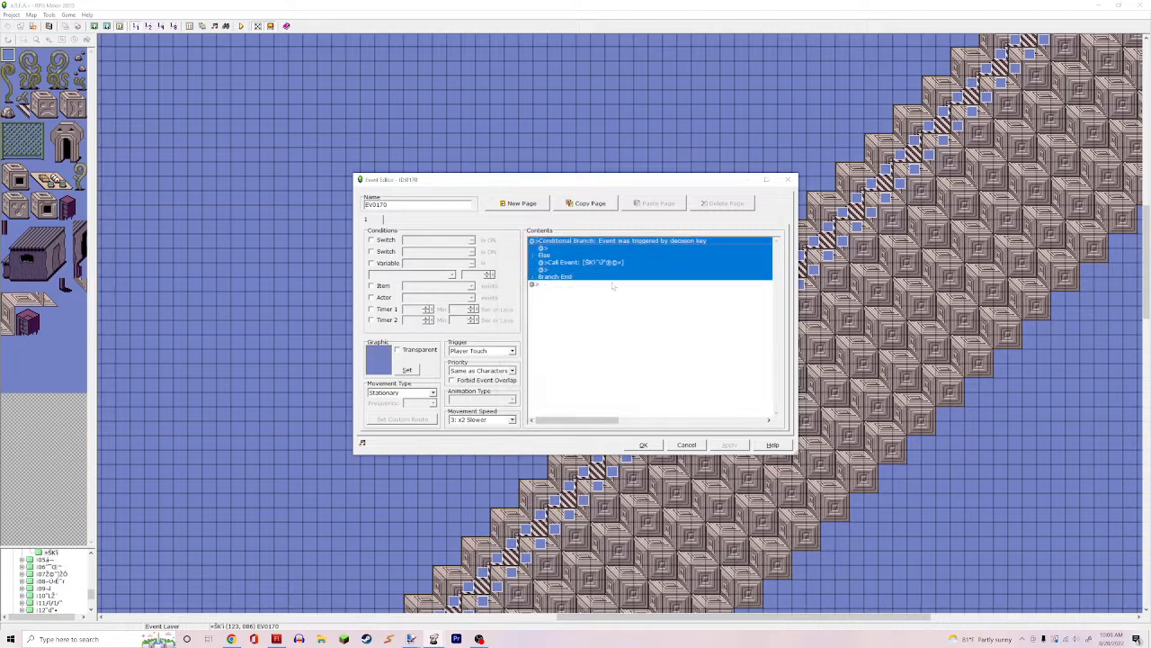
Check the Else branch's Call Event line and recheck the decision-key condition in the conditional branch's settings
{"action": "left_click", "coordinate": [581, 263]}
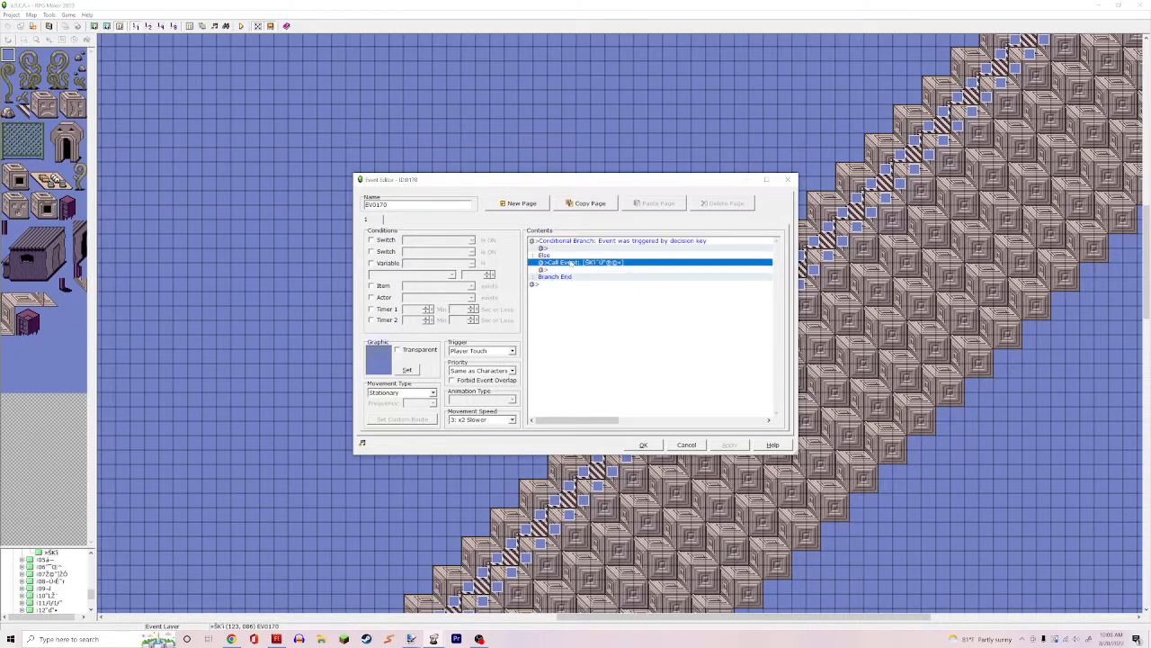
{"action": "left_click", "coordinate": [628, 243]}
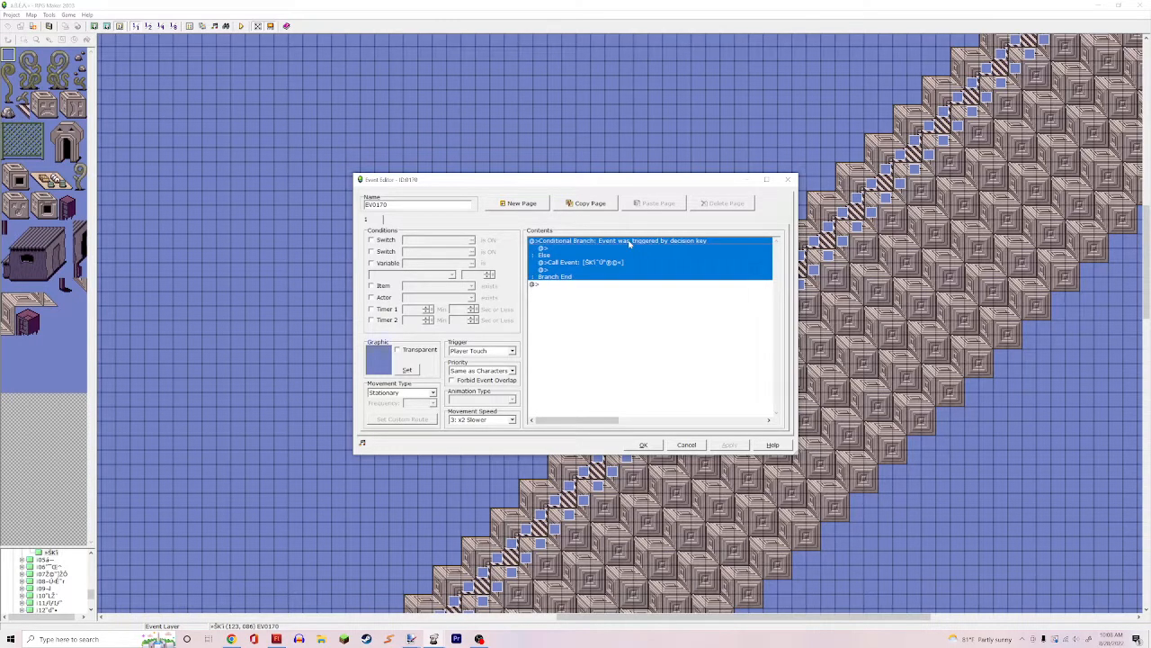
{"action": "right_click", "coordinate": [629, 243]}
{"action": "left_click", "coordinate": [646, 259]}
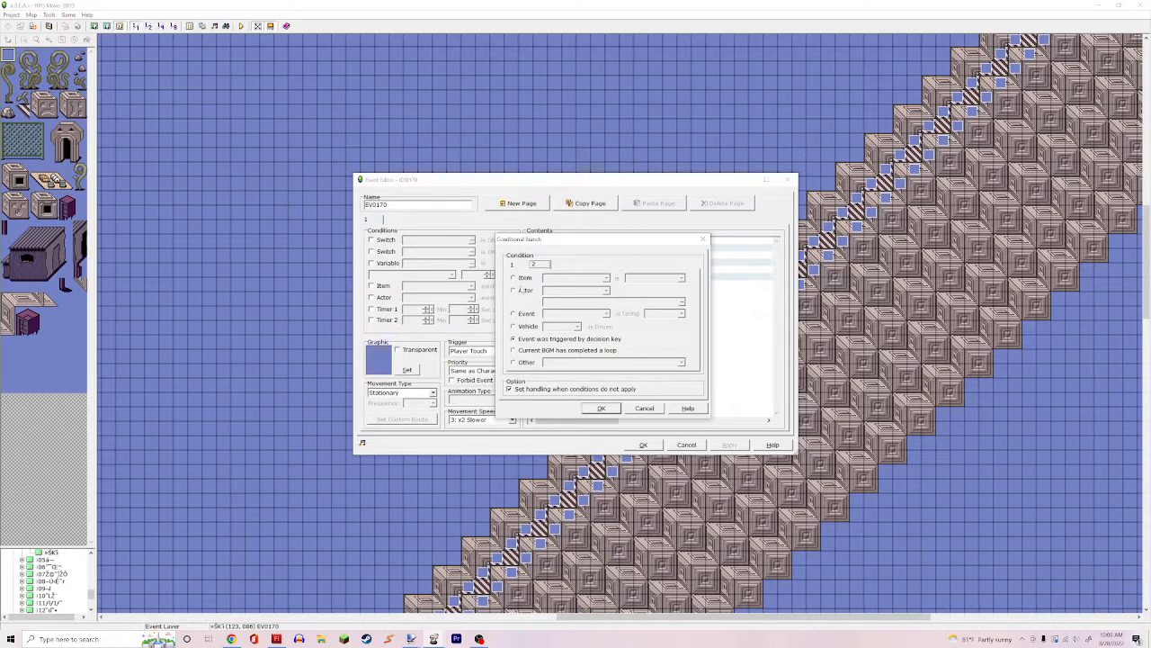
{"action": "left_click", "coordinate": [644, 409]}
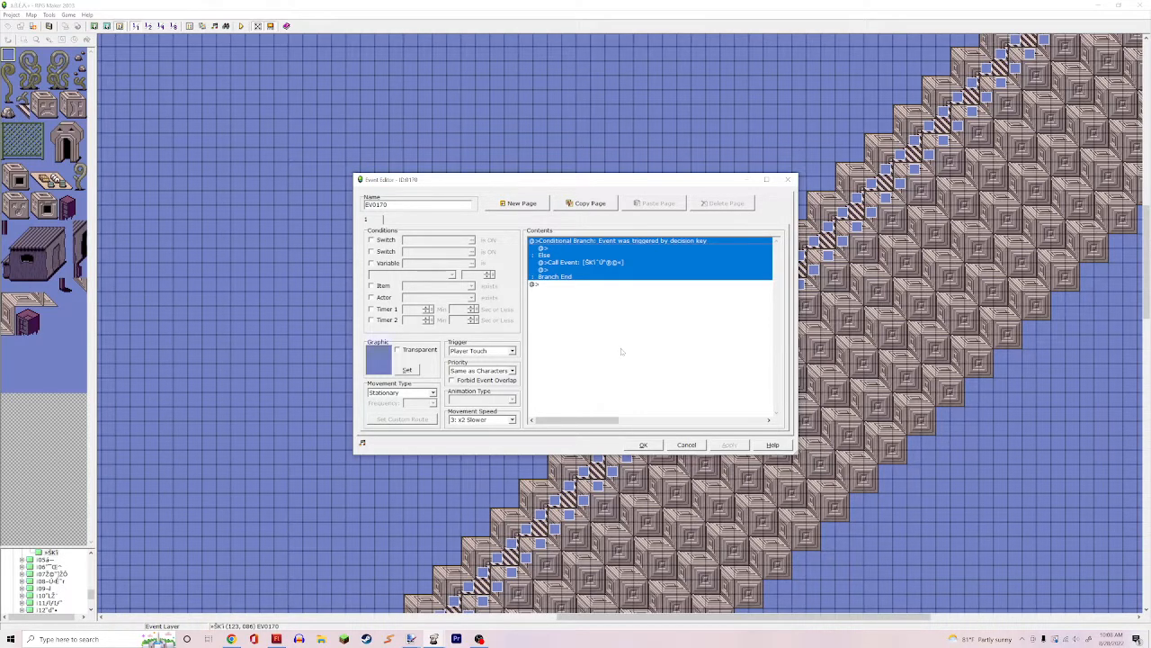
Examine EV0170's command list, comparing the decision-key branch with the Call Event command in the Else branch
{"action": "left_click", "coordinate": [586, 262]}
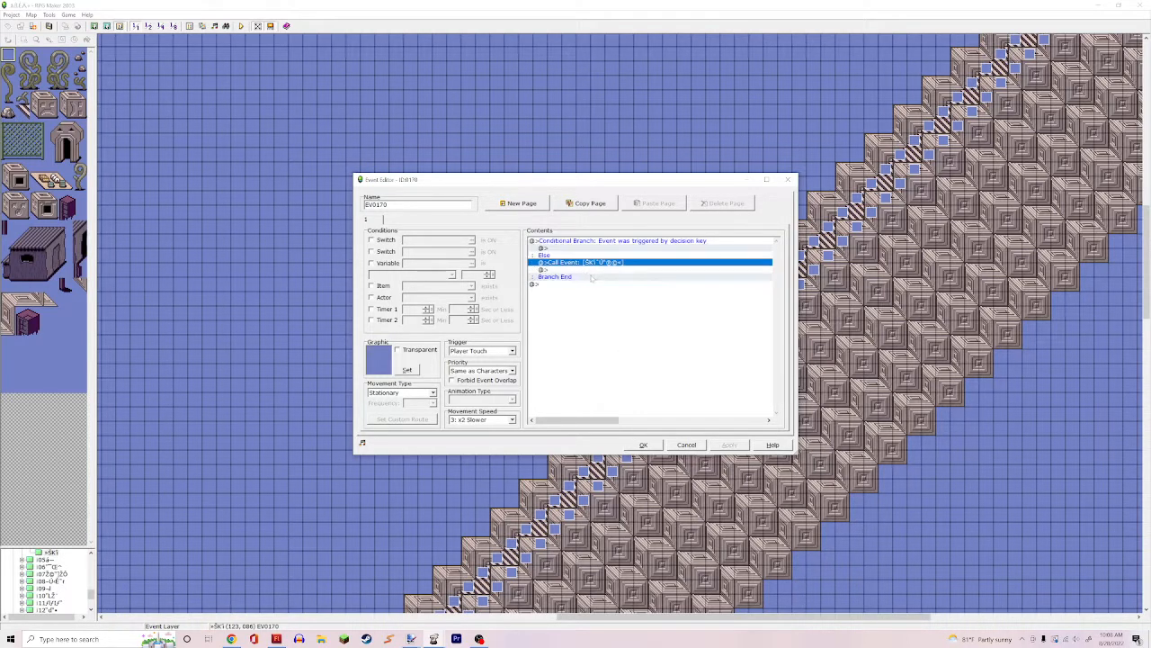
{"action": "left_click", "coordinate": [592, 270]}
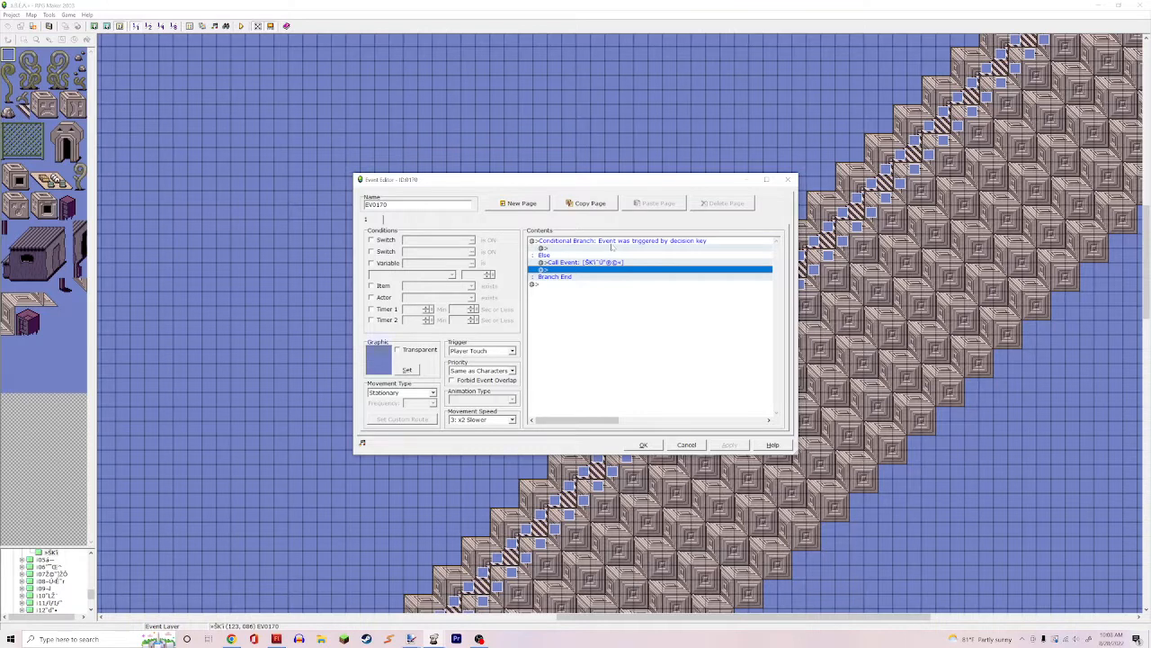
{"action": "left_click", "coordinate": [612, 241]}
{"action": "left_click", "coordinate": [614, 248]}
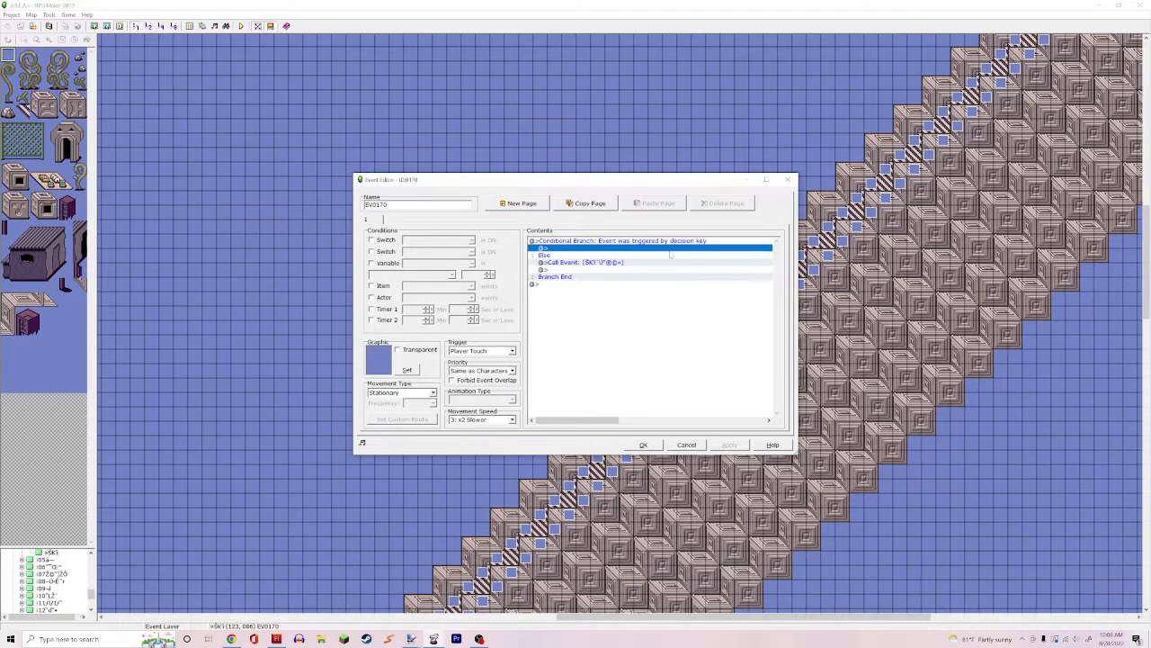
{"action": "left_click", "coordinate": [627, 256]}
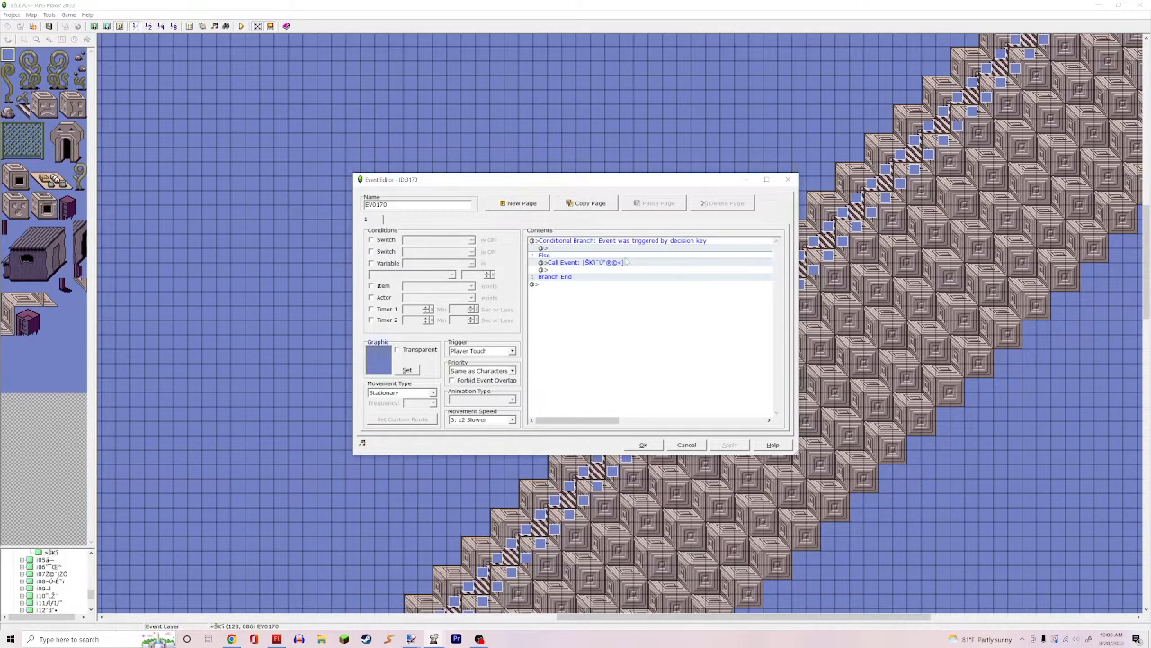
{"action": "left_click", "coordinate": [628, 249]}
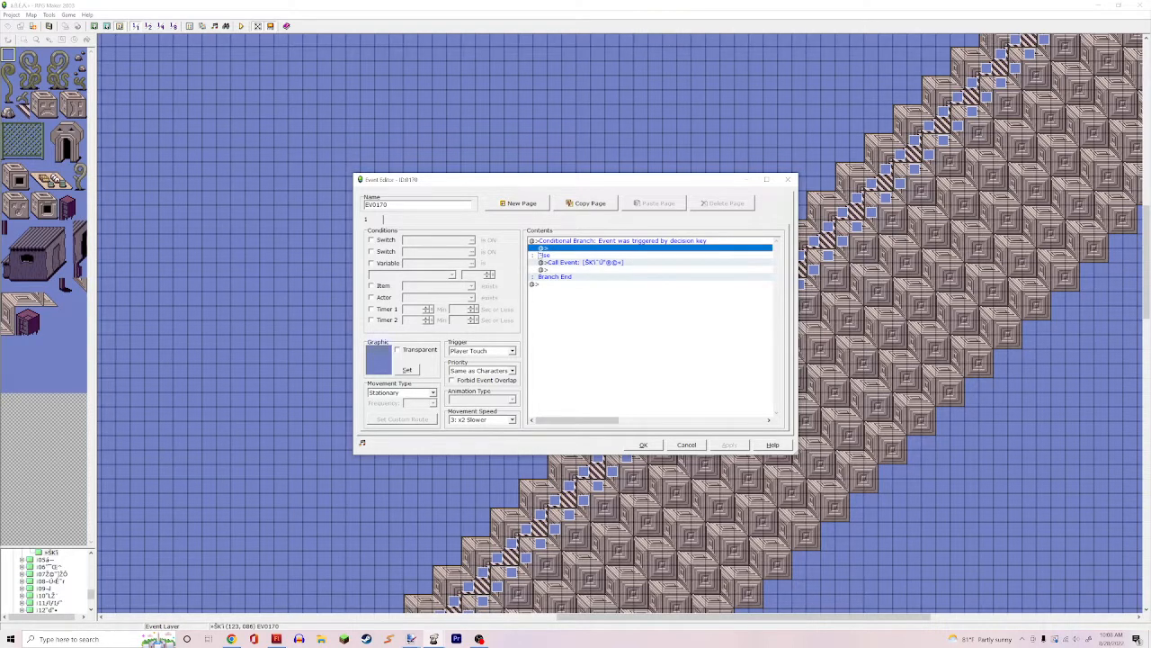
{"action": "left_click", "coordinate": [551, 262]}
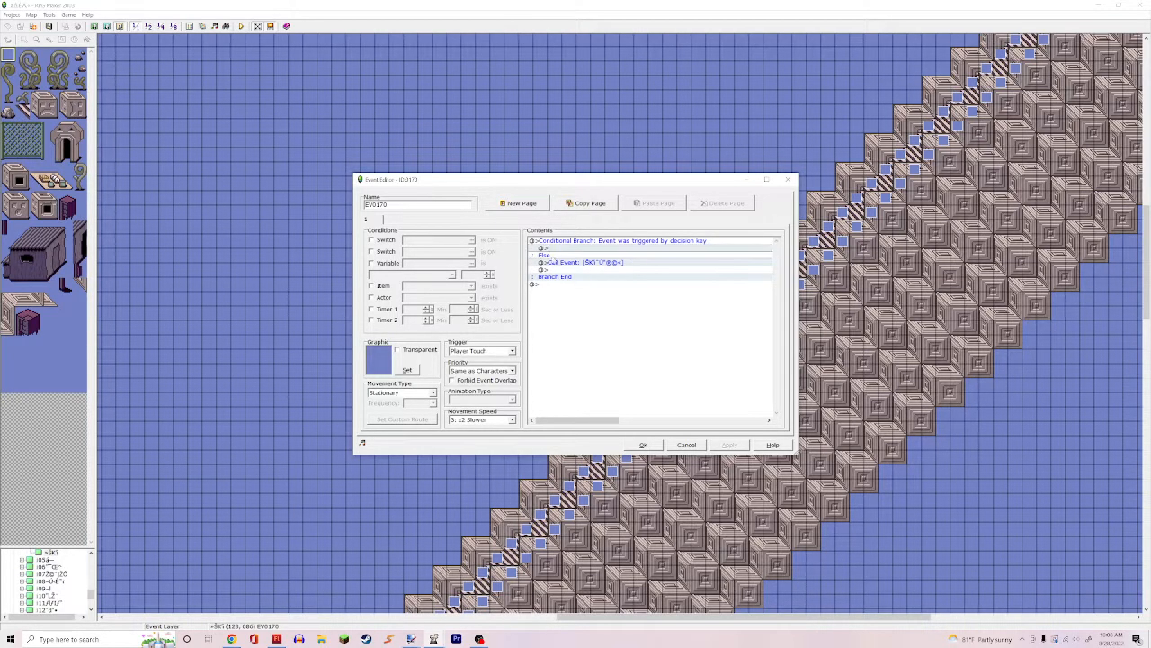
{"action": "left_click", "coordinate": [562, 263]}
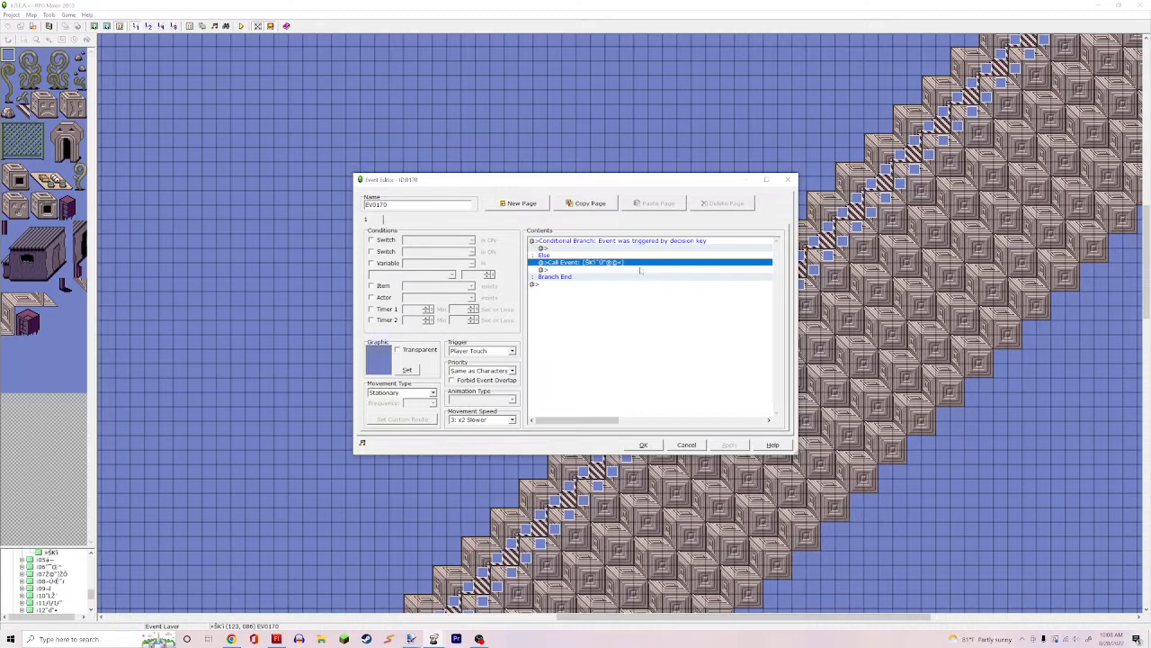
Inspect which common event the Else branch's Call Event command uses and close the event editor without saving
{"action": "right_click", "coordinate": [617, 265]}
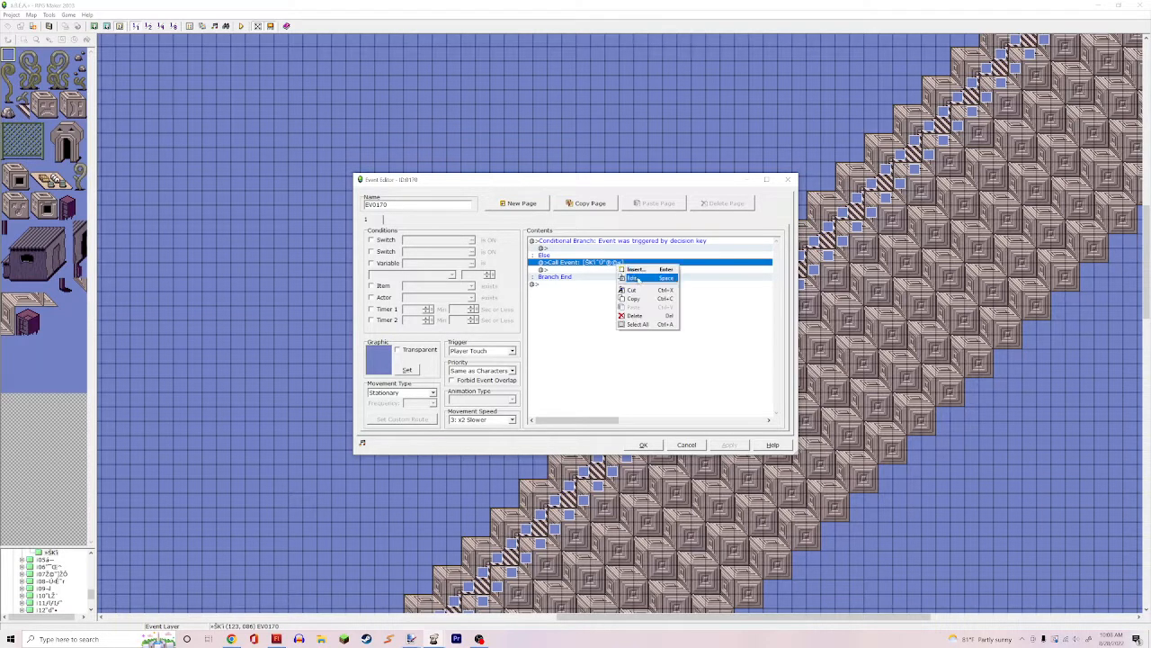
{"action": "left_click", "coordinate": [639, 278]}
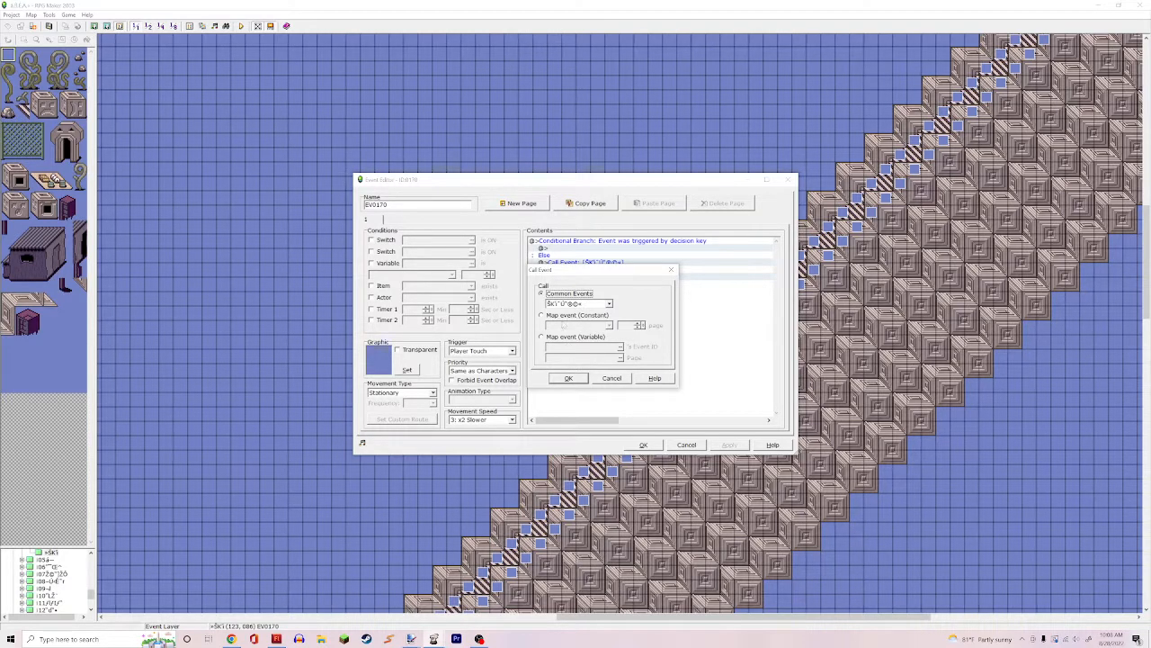
{"action": "left_click", "coordinate": [614, 379]}
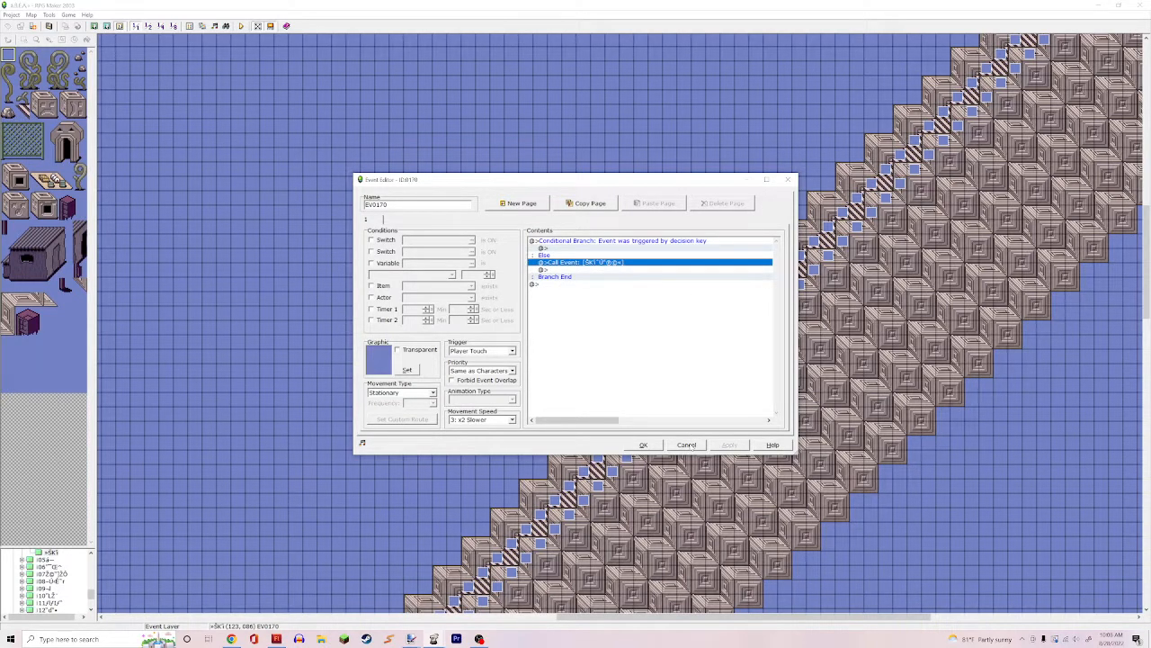
{"action": "left_click", "coordinate": [687, 444]}
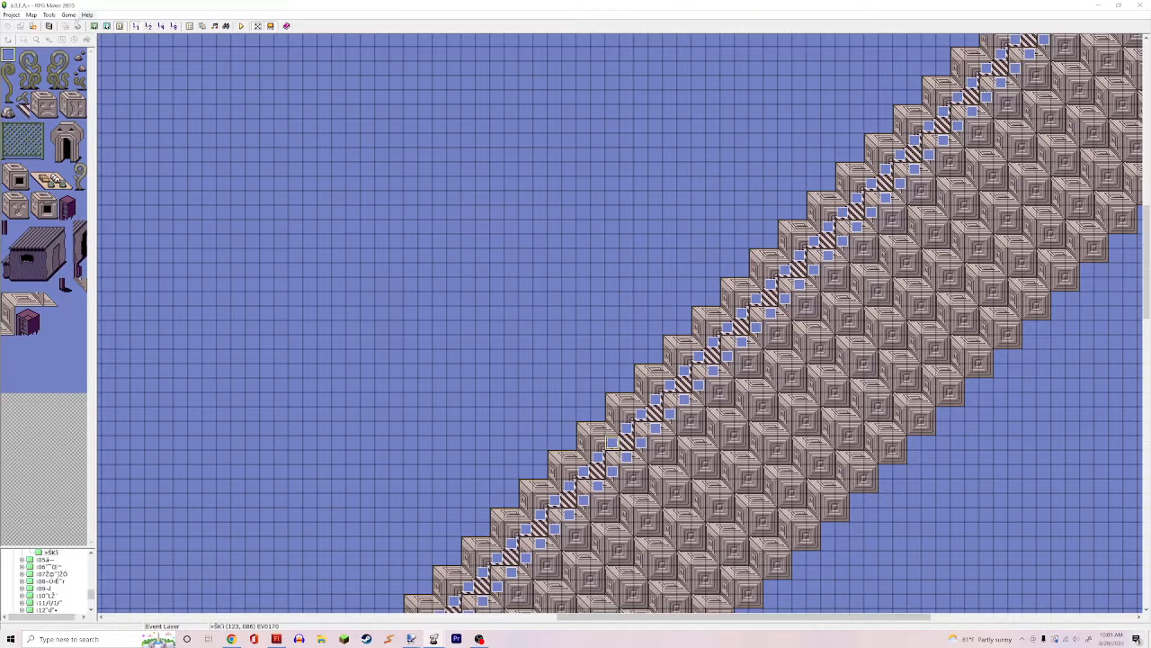
Open the database's common events and compare the commands of entries 0116 and 0117
{"action": "left_click", "coordinate": [48, 15]}
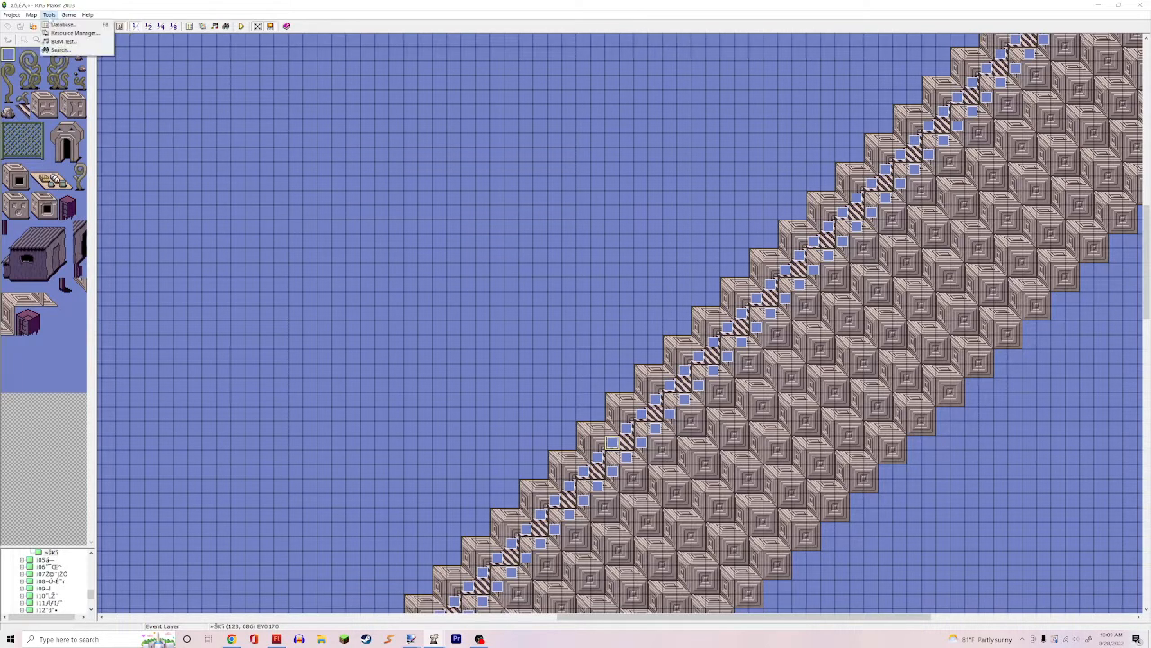
{"action": "left_click", "coordinate": [50, 24]}
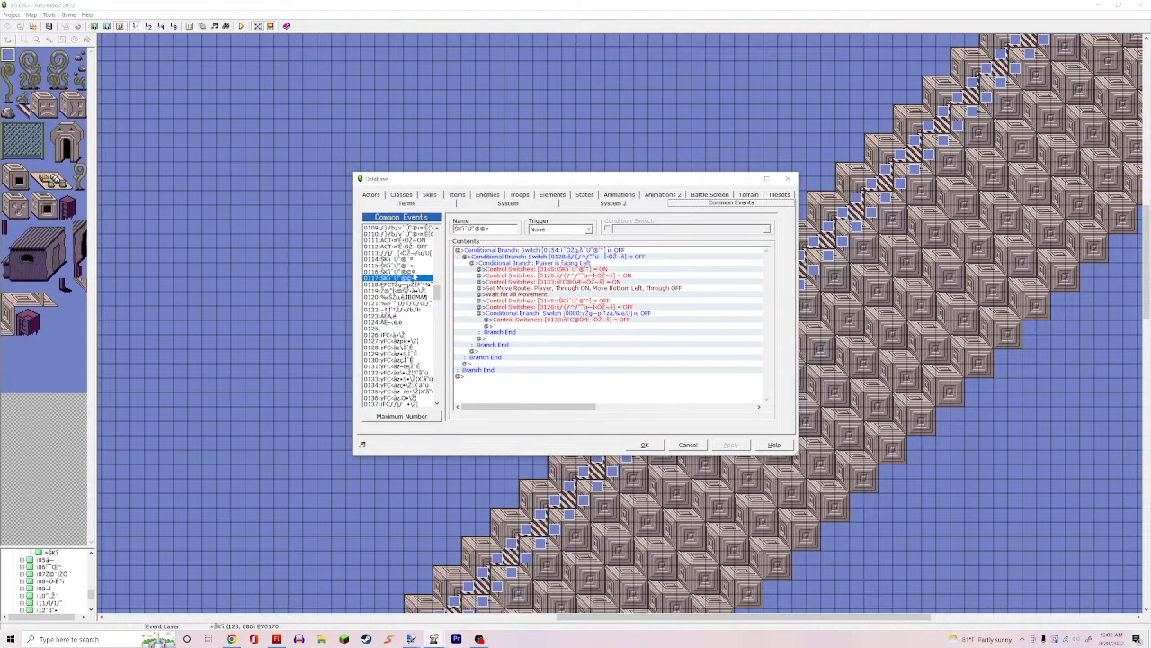
{"action": "left_click", "coordinate": [414, 273]}
{"action": "left_click", "coordinate": [418, 278]}
{"action": "left_click", "coordinate": [418, 273]}
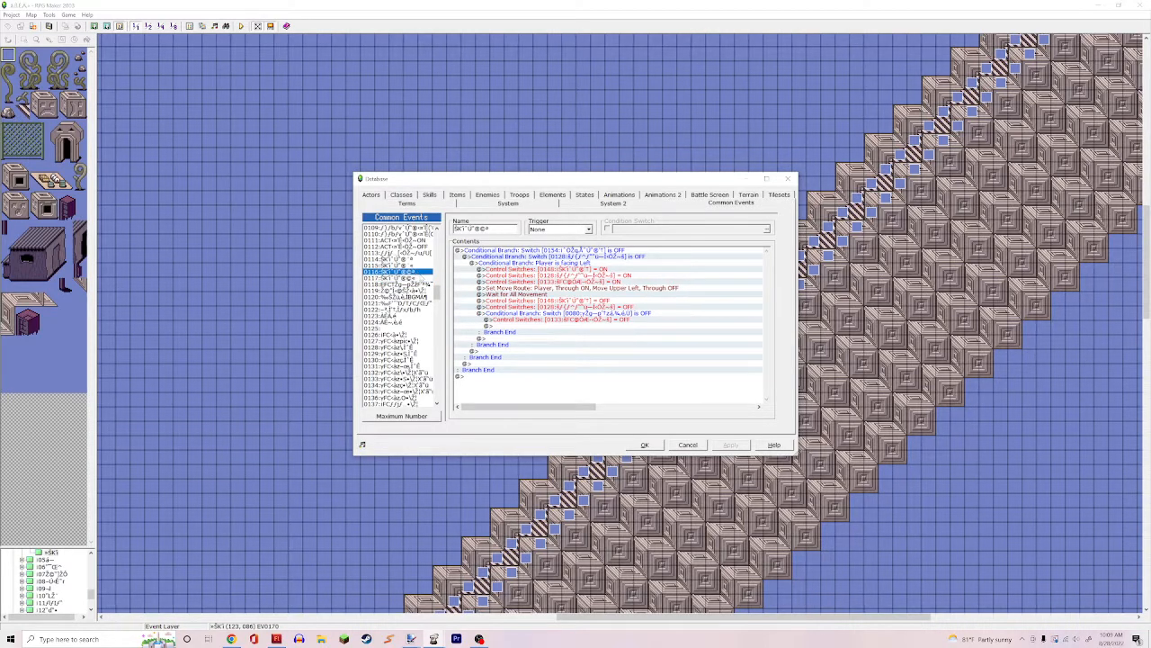
{"action": "left_click", "coordinate": [418, 278]}
{"action": "left_click", "coordinate": [419, 271]}
{"action": "left_click", "coordinate": [418, 278]}
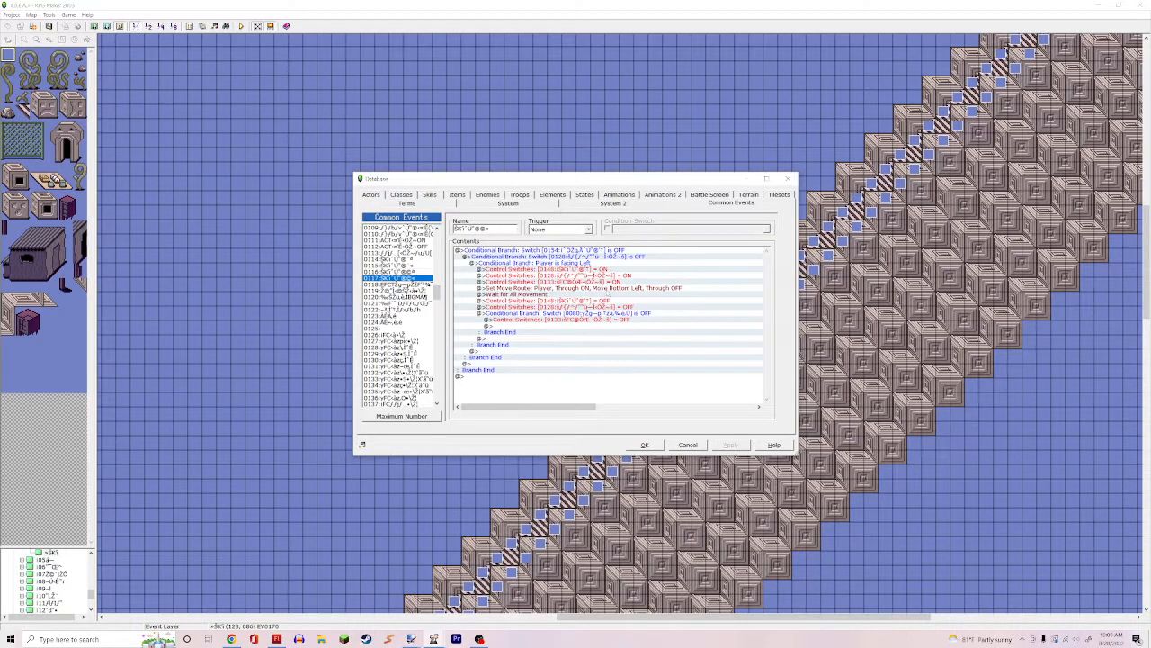
Examine common event 0117's nested conditional branches and the switch commands around its player move route
{"action": "left_click", "coordinate": [590, 287]}
{"action": "left_click", "coordinate": [582, 275]}
{"action": "left_click", "coordinate": [581, 269]}
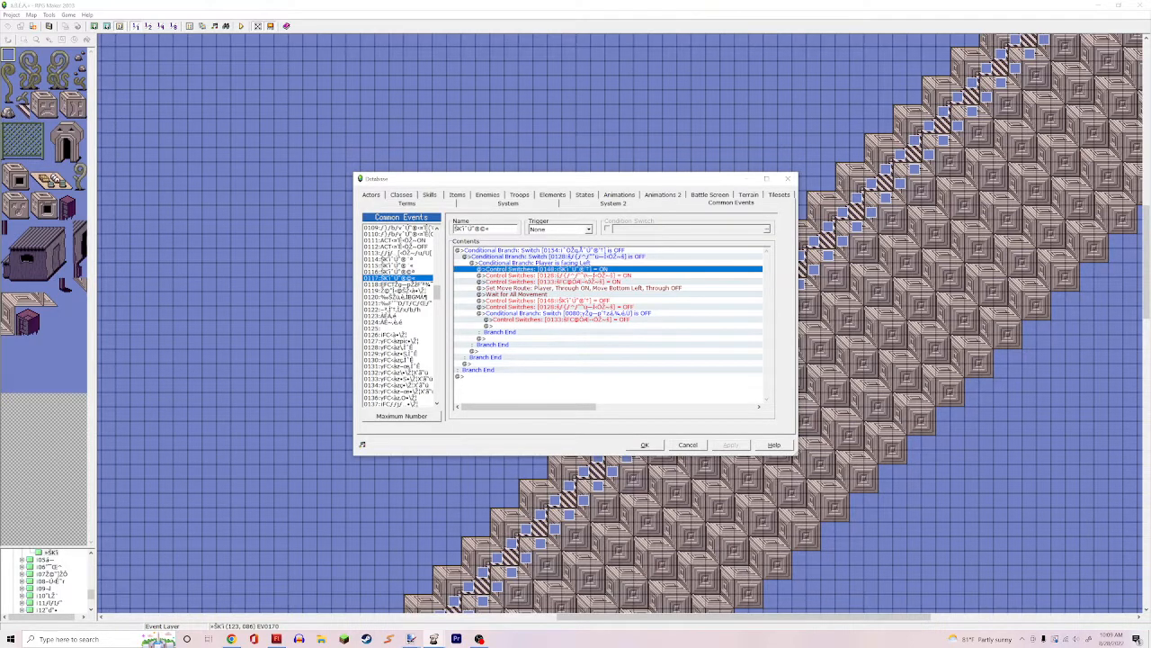
{"action": "left_click", "coordinate": [587, 276]}
{"action": "left_click", "coordinate": [590, 282]}
{"action": "left_click", "coordinate": [570, 270]}
{"action": "left_click", "coordinate": [561, 250]}
{"action": "left_click", "coordinate": [570, 258]}
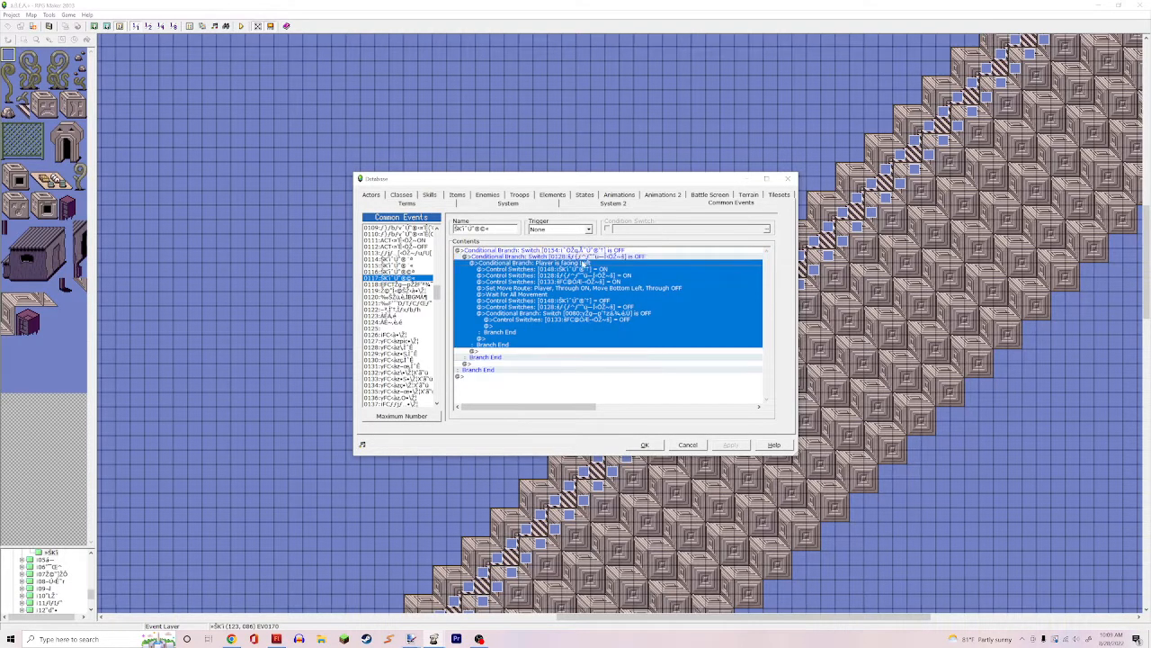
{"action": "left_click", "coordinate": [589, 276]}
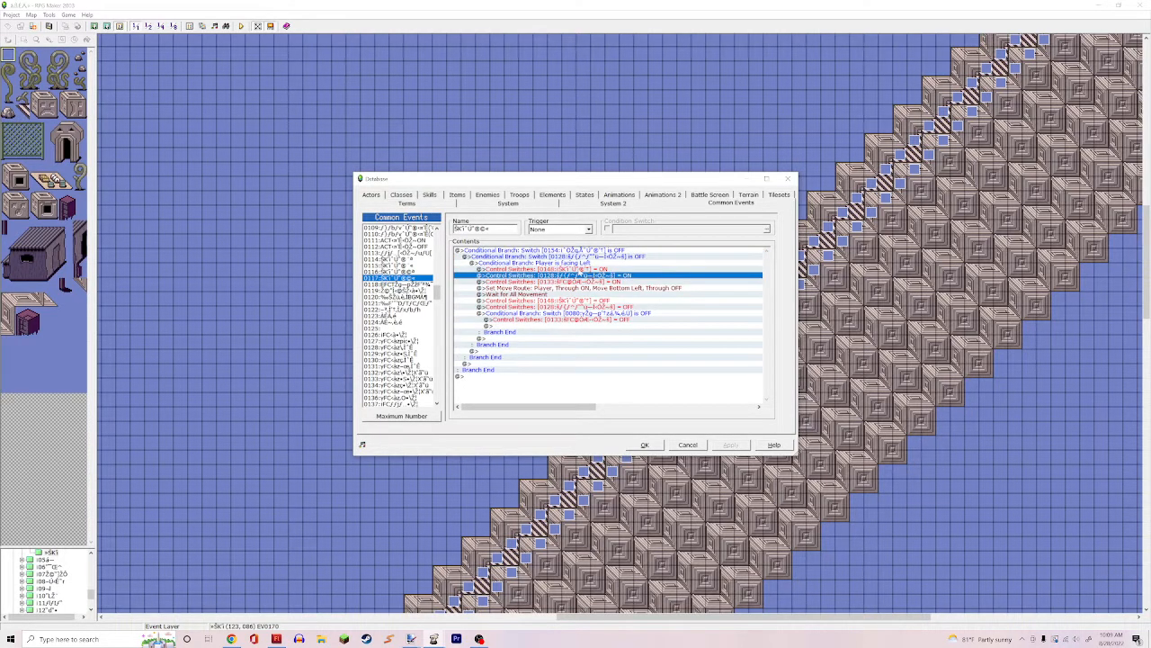
{"action": "left_click", "coordinate": [576, 269]}
{"action": "left_click", "coordinate": [572, 263]}
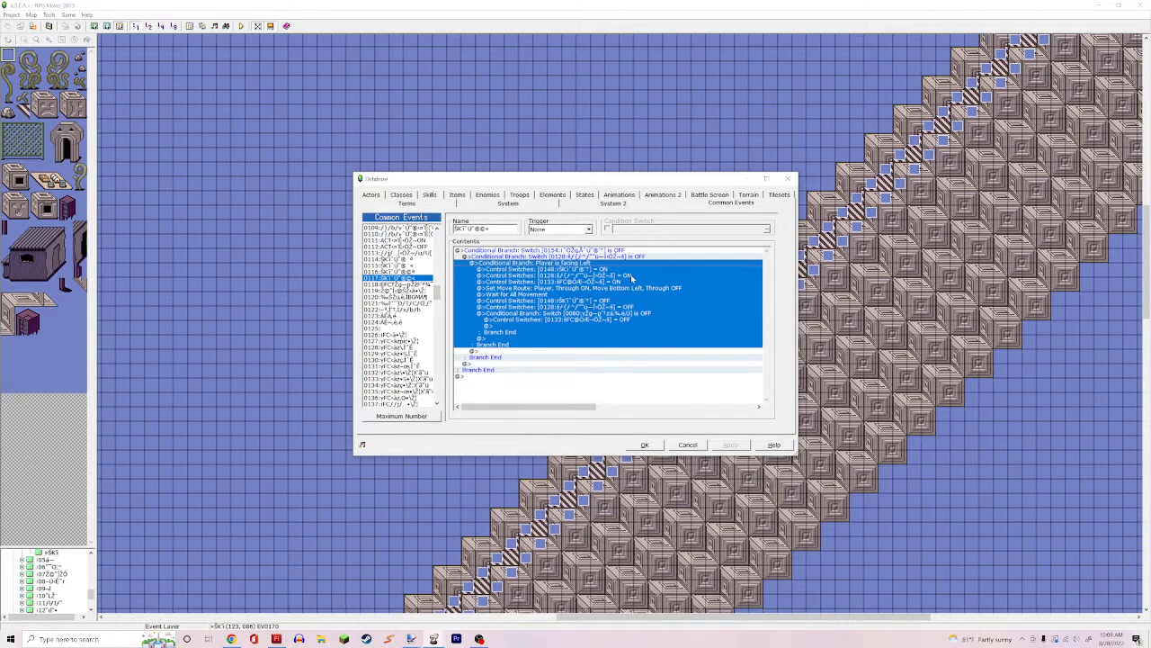
{"action": "left_click", "coordinate": [599, 282]}
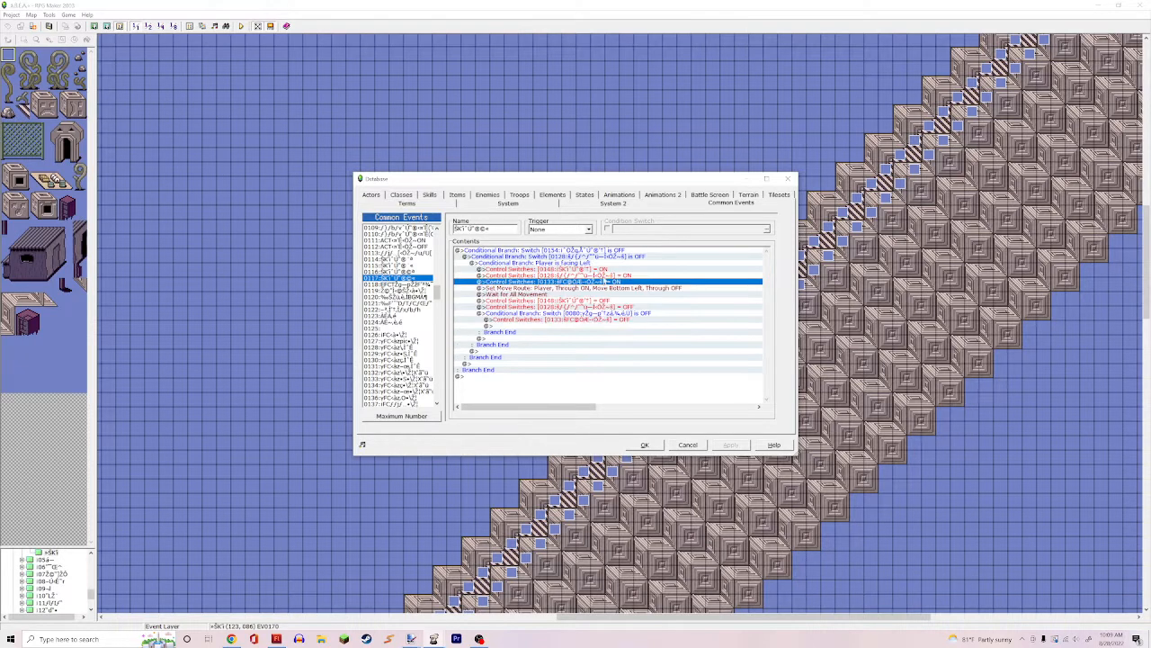
Examine the Control Switches commands that come before the player's move route in common event 0117
{"action": "left_click", "coordinate": [612, 270]}
{"action": "left_click", "coordinate": [620, 275]}
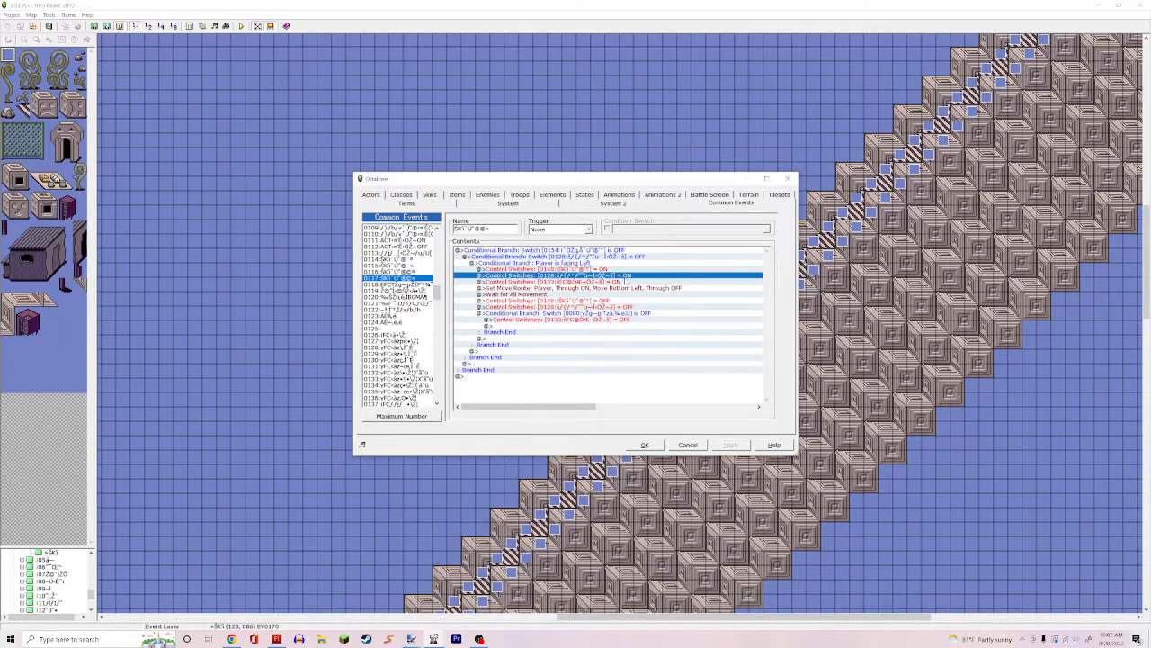
{"action": "left_click", "coordinate": [601, 270]}
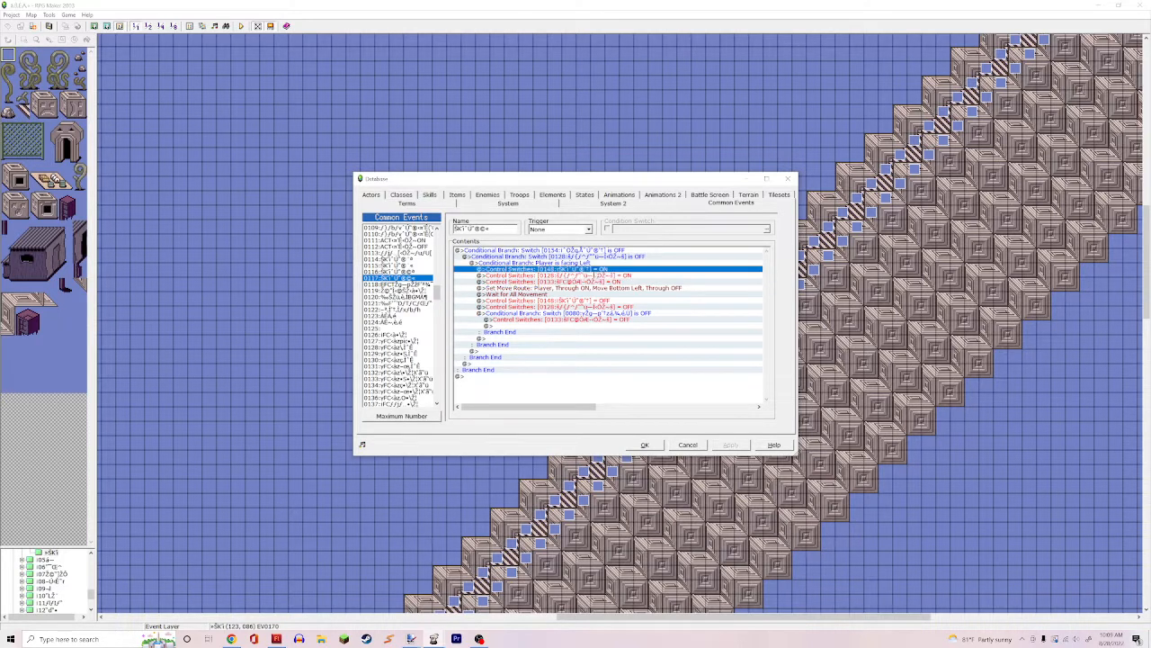
{"action": "left_click", "coordinate": [570, 276]}
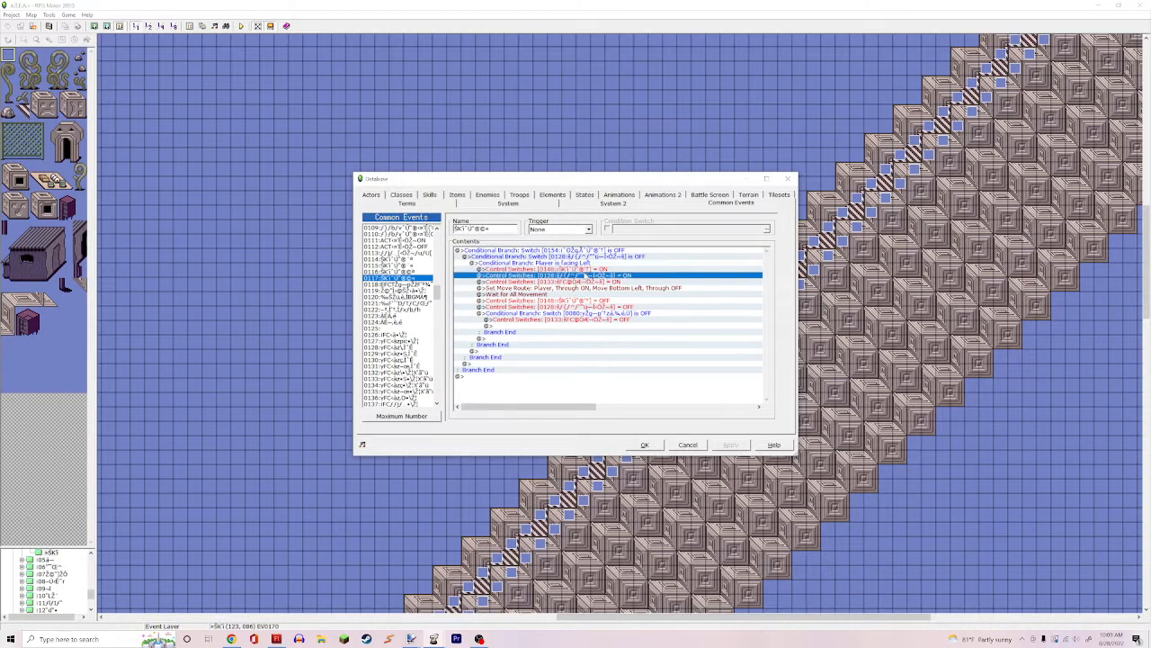
{"action": "left_click", "coordinate": [601, 281]}
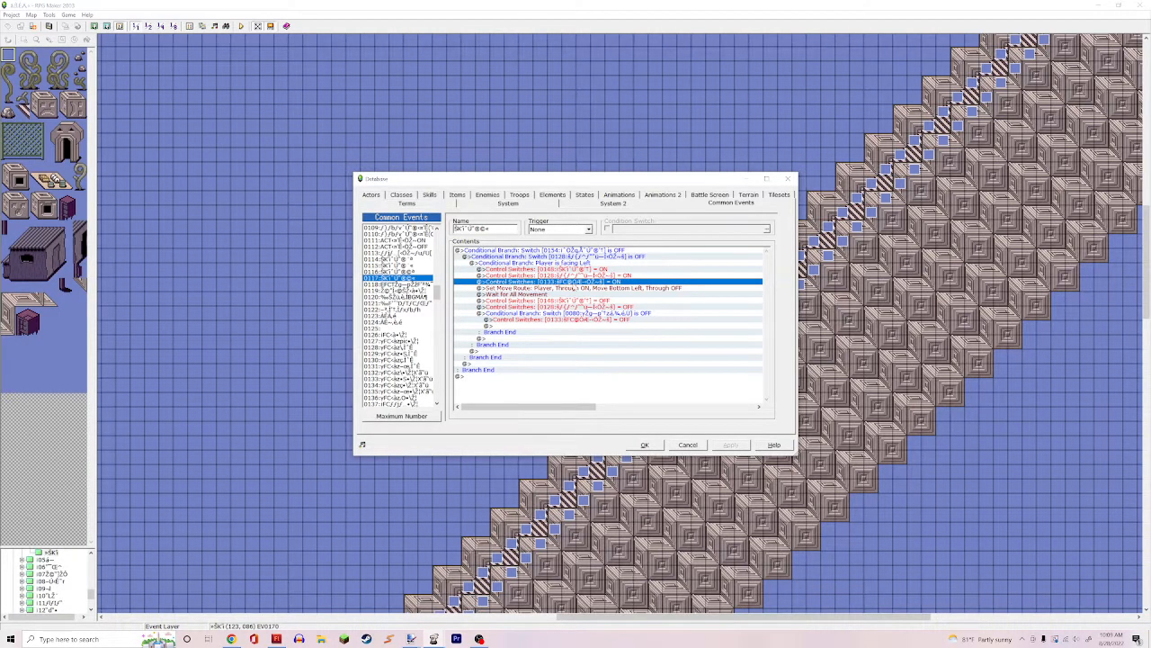
Inspect the movement commands in common event 0117's player move route and close the route without changes
{"action": "left_click", "coordinate": [576, 287]}
{"action": "right_click", "coordinate": [583, 289]}
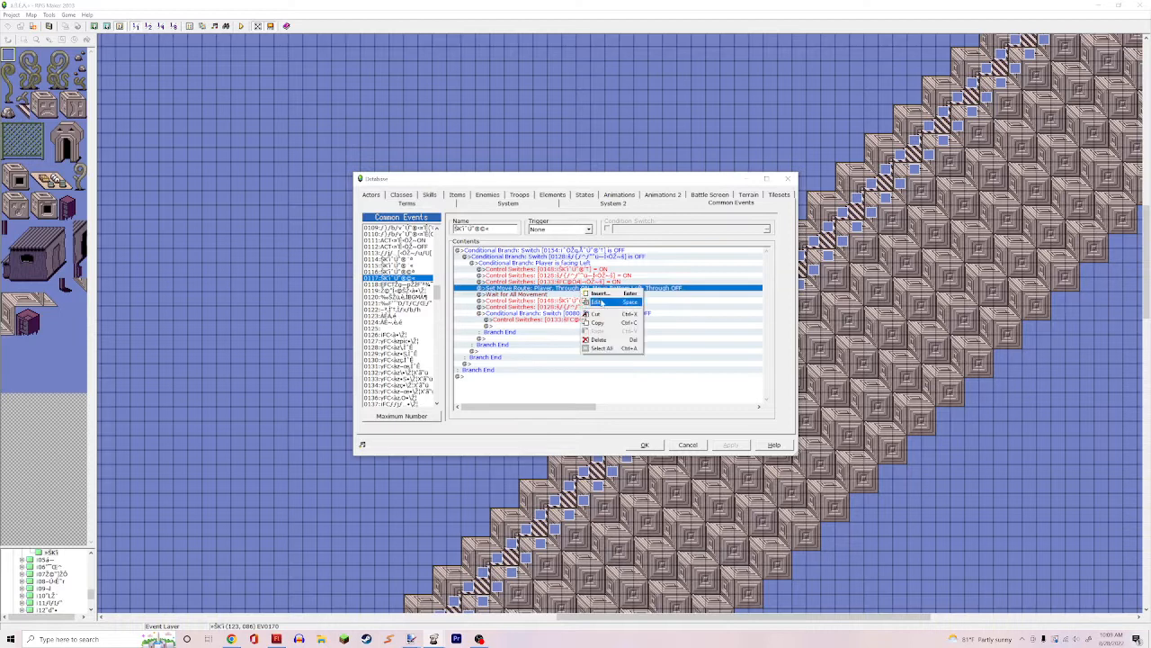
{"action": "left_click", "coordinate": [596, 302]}
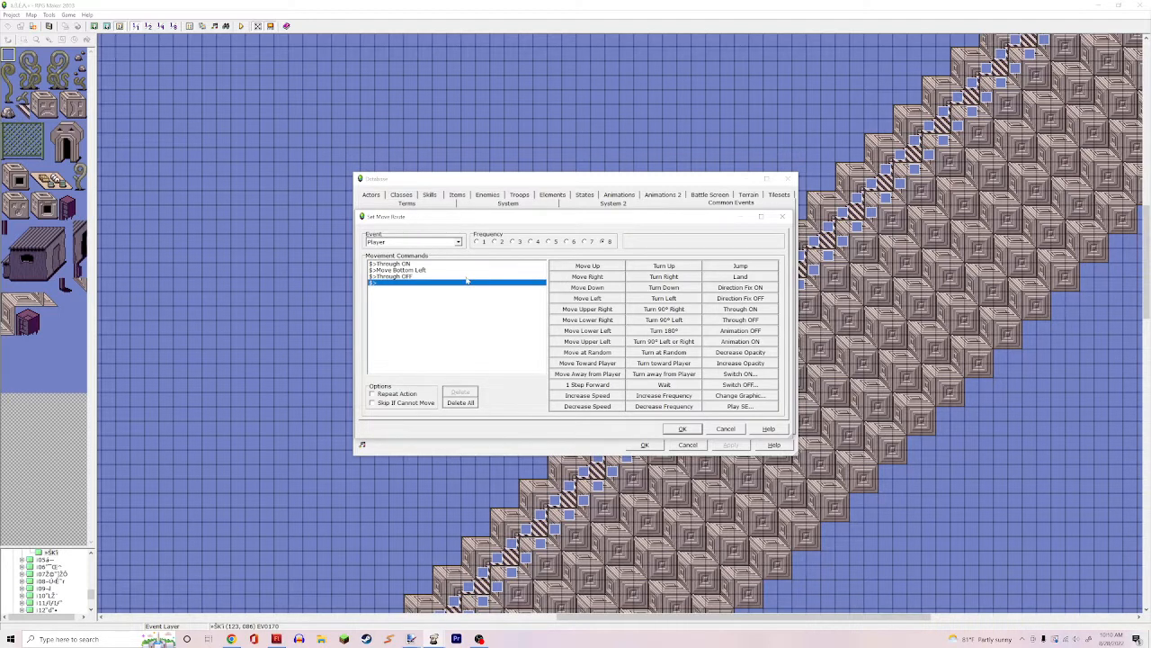
{"action": "left_click", "coordinate": [410, 263]}
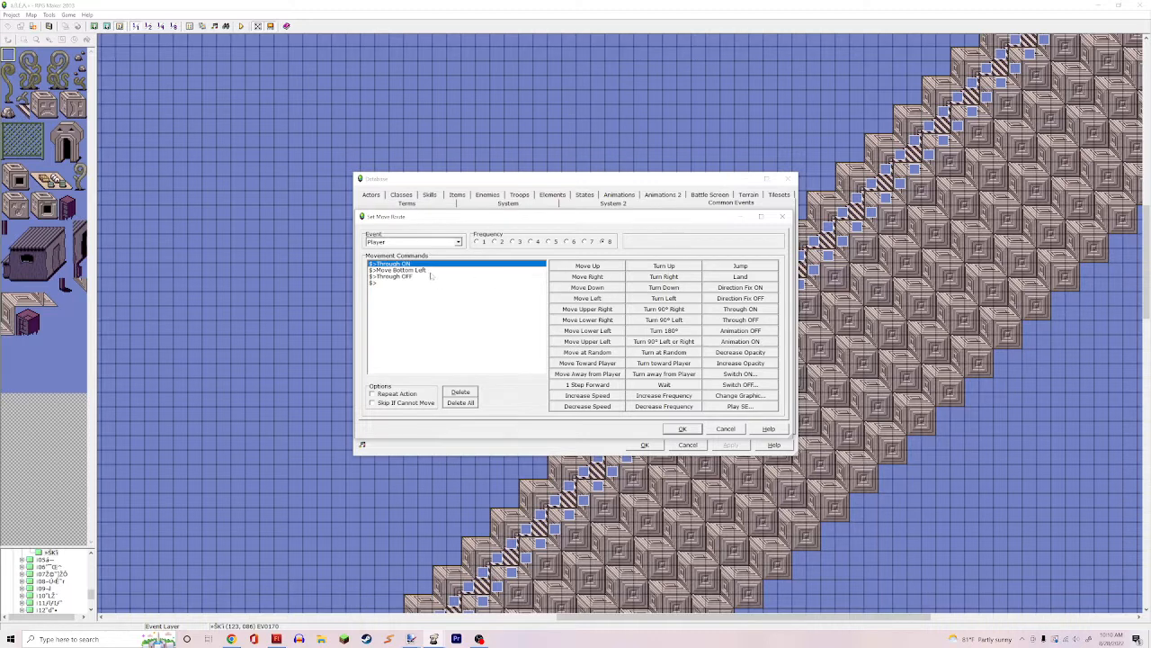
{"action": "left_click", "coordinate": [430, 270]}
{"action": "left_click", "coordinate": [440, 277]}
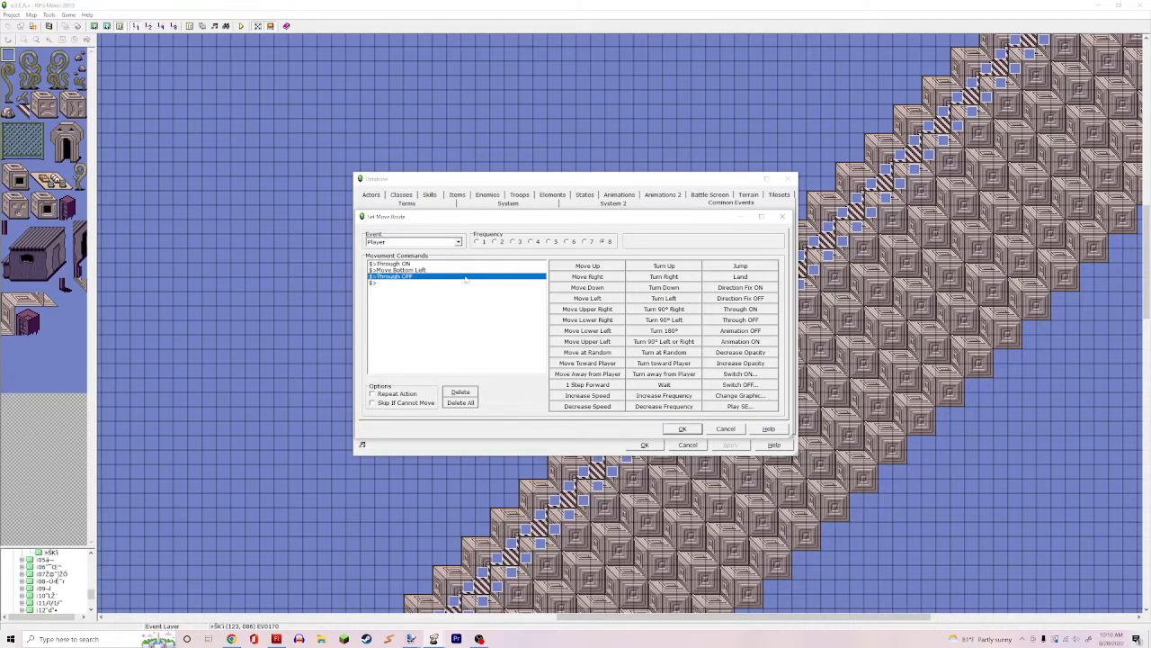
{"action": "left_click", "coordinate": [726, 428]}
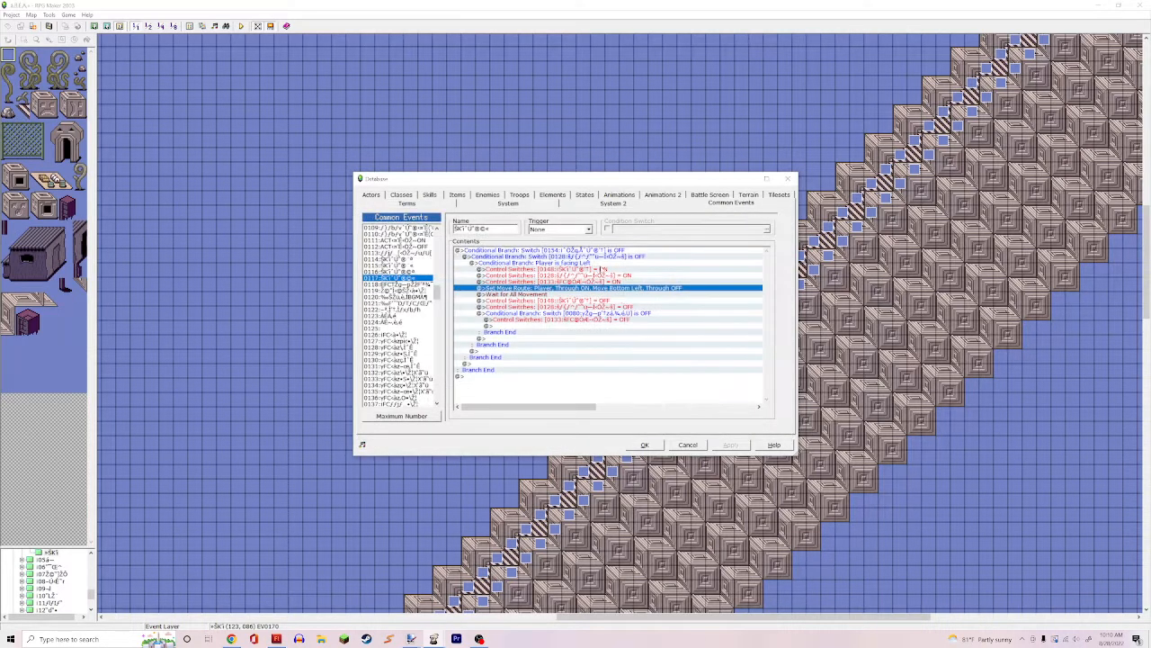
Examine common event 0117's Wait for All Movement command and the conditional branch that controls switch 0133 after it
{"action": "left_click", "coordinate": [600, 265]}
{"action": "left_click", "coordinate": [633, 287]}
{"action": "left_click", "coordinate": [561, 294]}
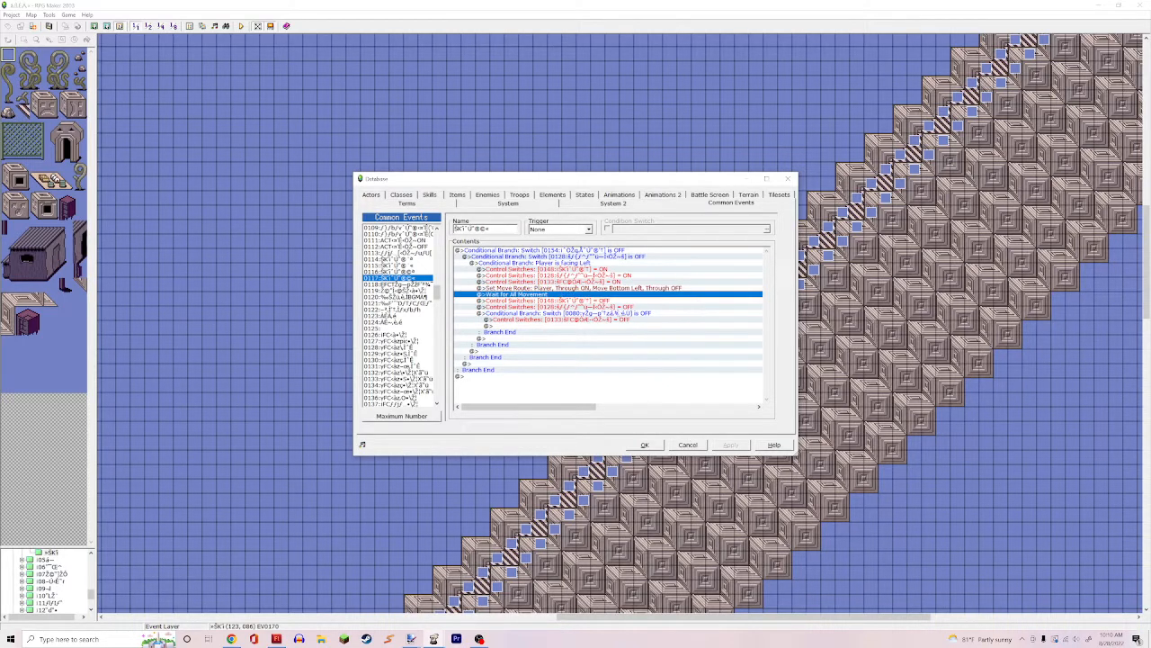
{"action": "left_click", "coordinate": [570, 289]}
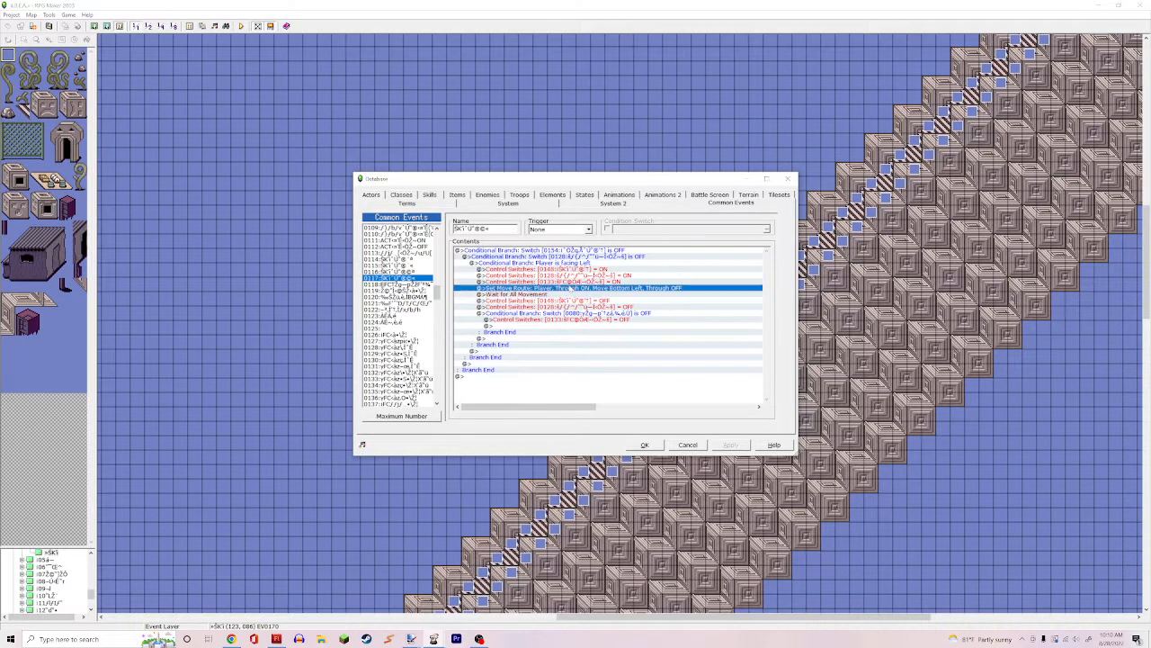
{"action": "left_click", "coordinate": [575, 294]}
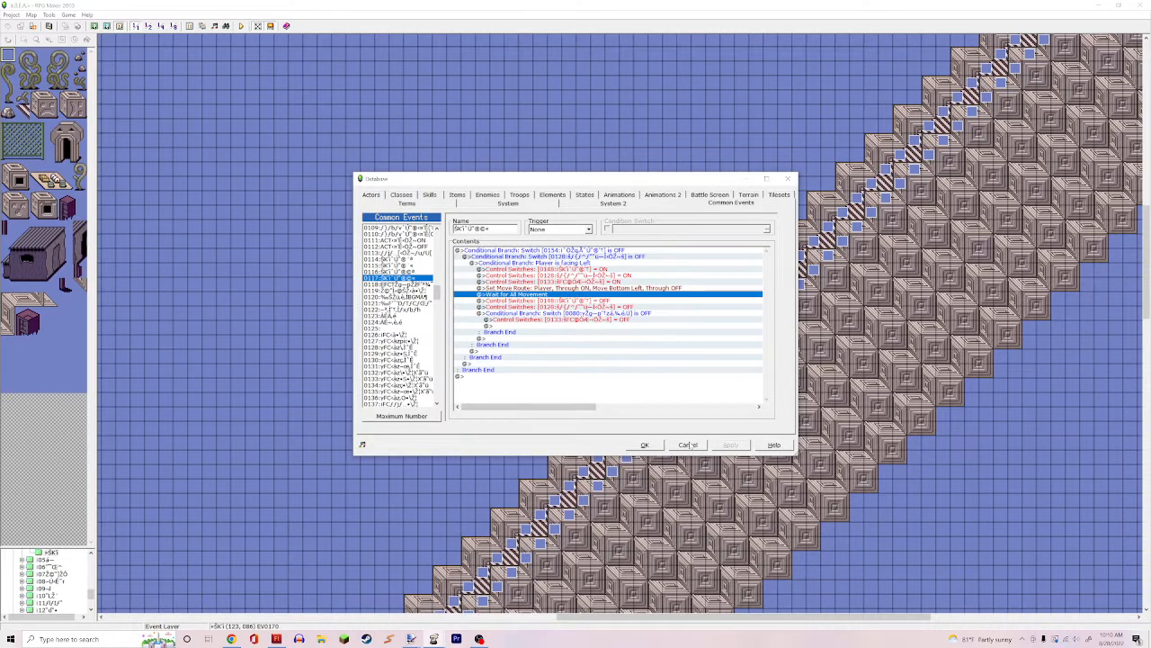
{"action": "left_click", "coordinate": [687, 444]}
{"action": "left_click", "coordinate": [630, 314]}
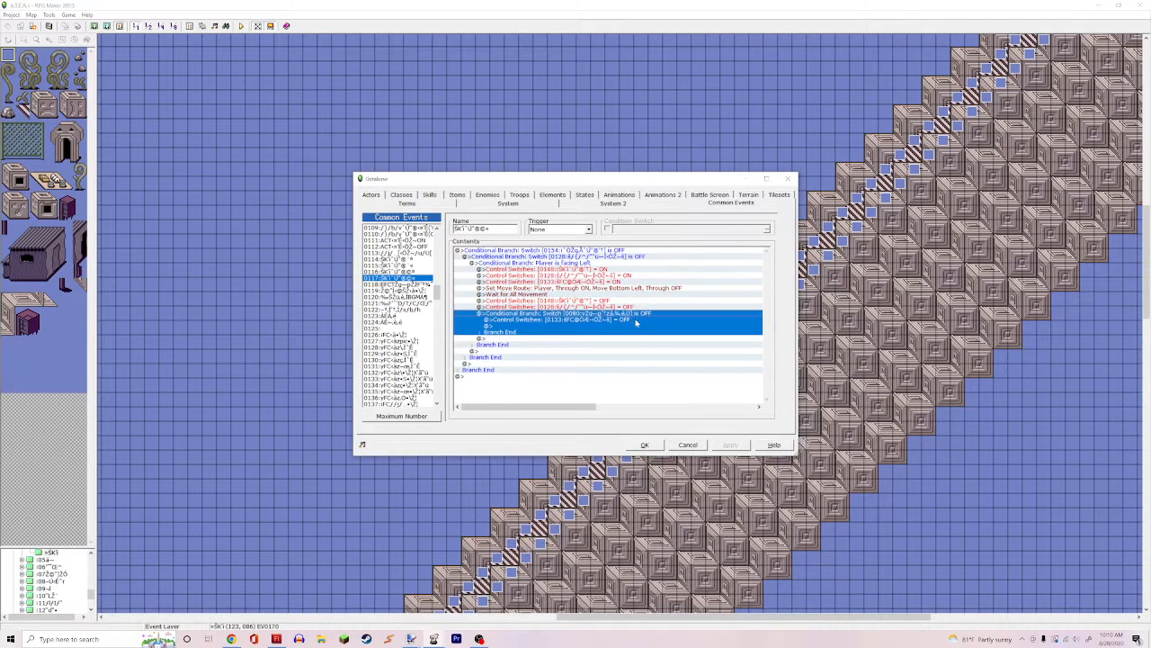
{"action": "left_click", "coordinate": [635, 320]}
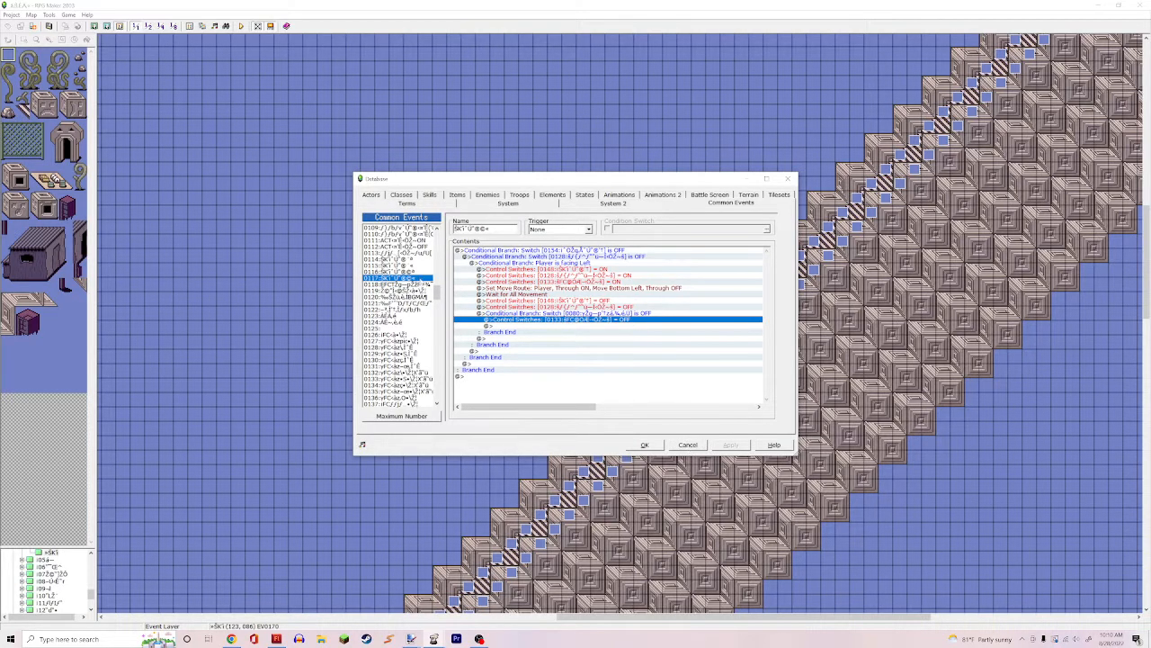
View common event 0116 to compare its move route with 0117's, and close the database without saving
{"action": "left_click", "coordinate": [409, 272]}
{"action": "left_click", "coordinate": [413, 278]}
{"action": "left_click", "coordinate": [420, 273]}
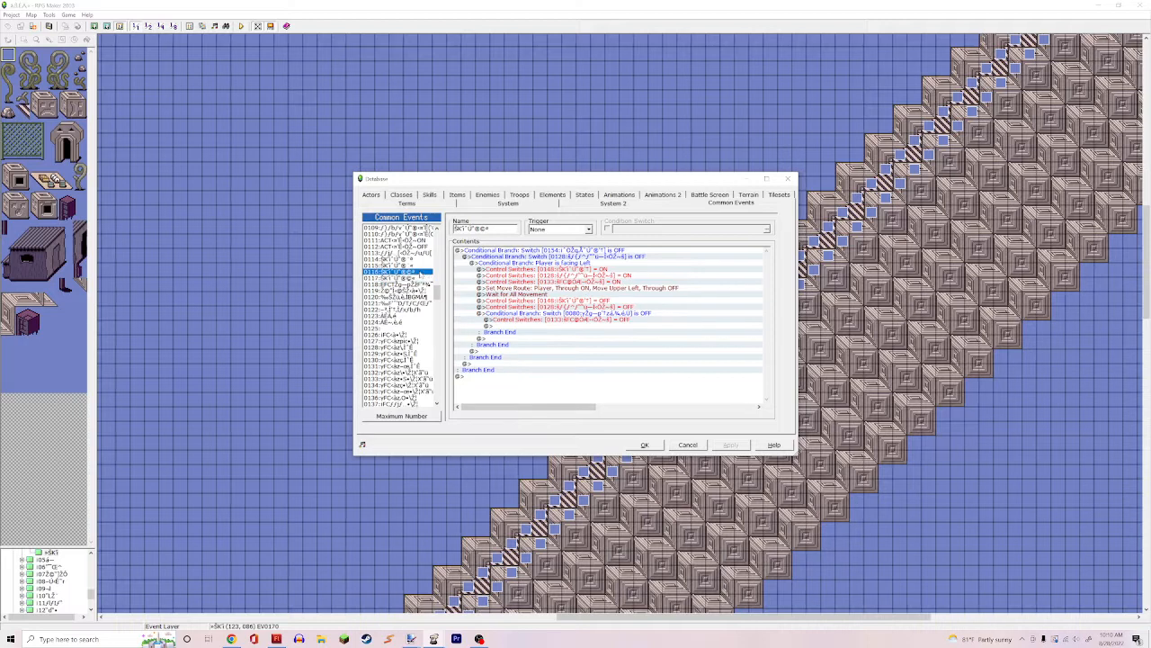
{"action": "left_click", "coordinate": [689, 445]}
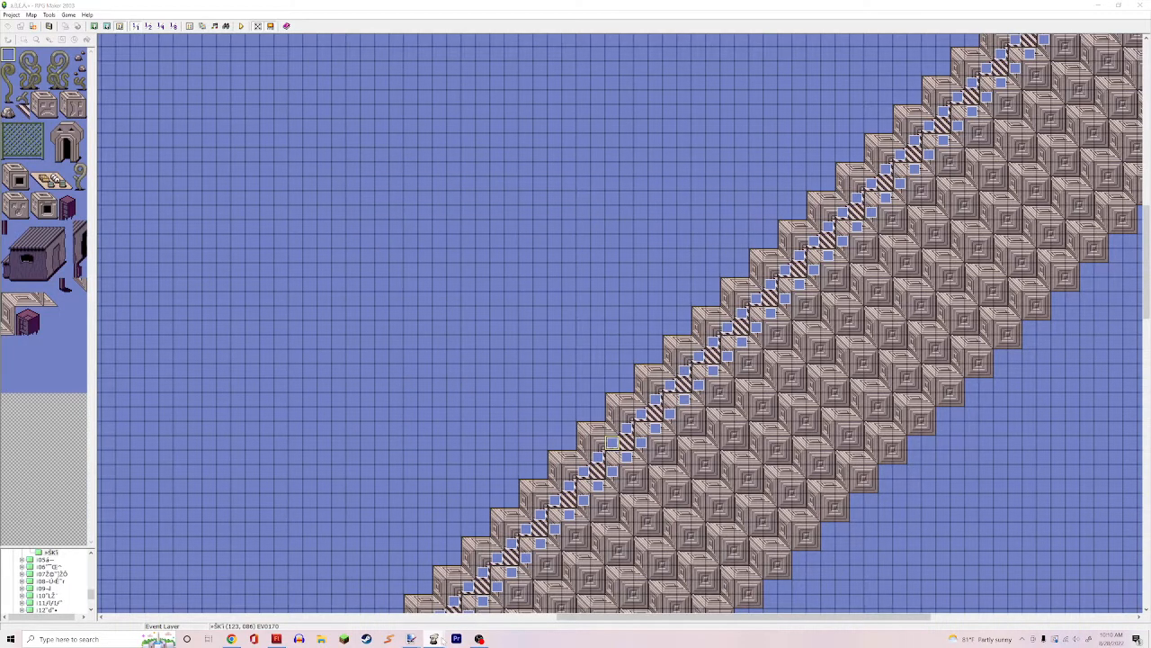
{"action": "mouse_move", "coordinate": [433, 638]}
{"action": "left_click", "coordinate": [379, 598]}
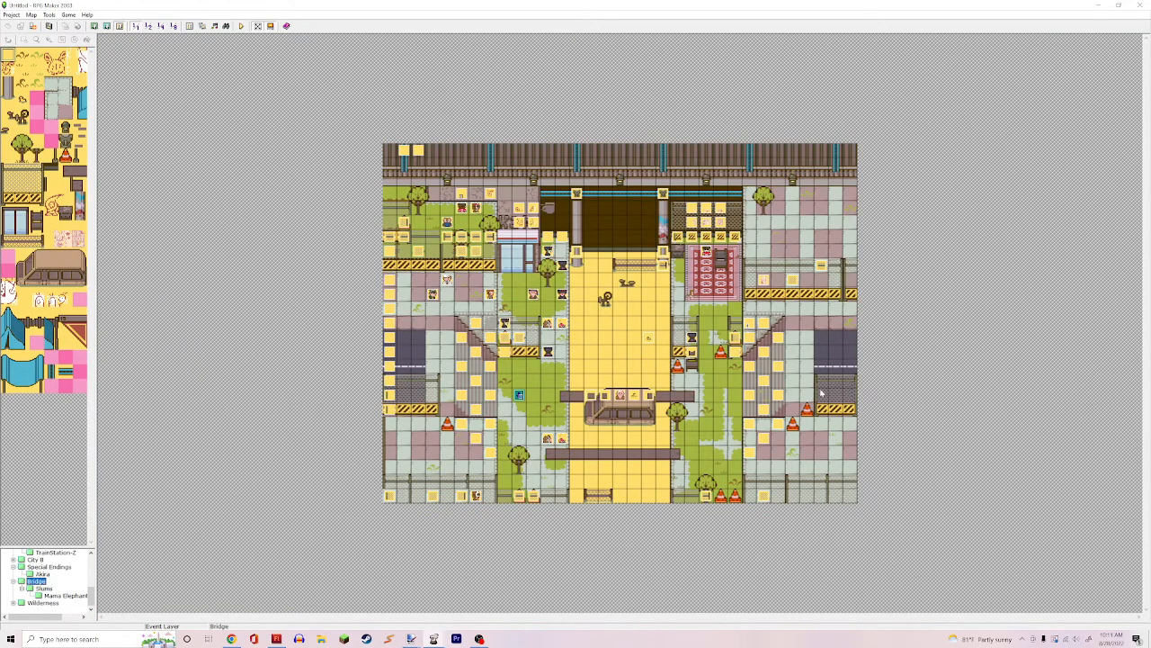
{"action": "mouse_move", "coordinate": [436, 635]}
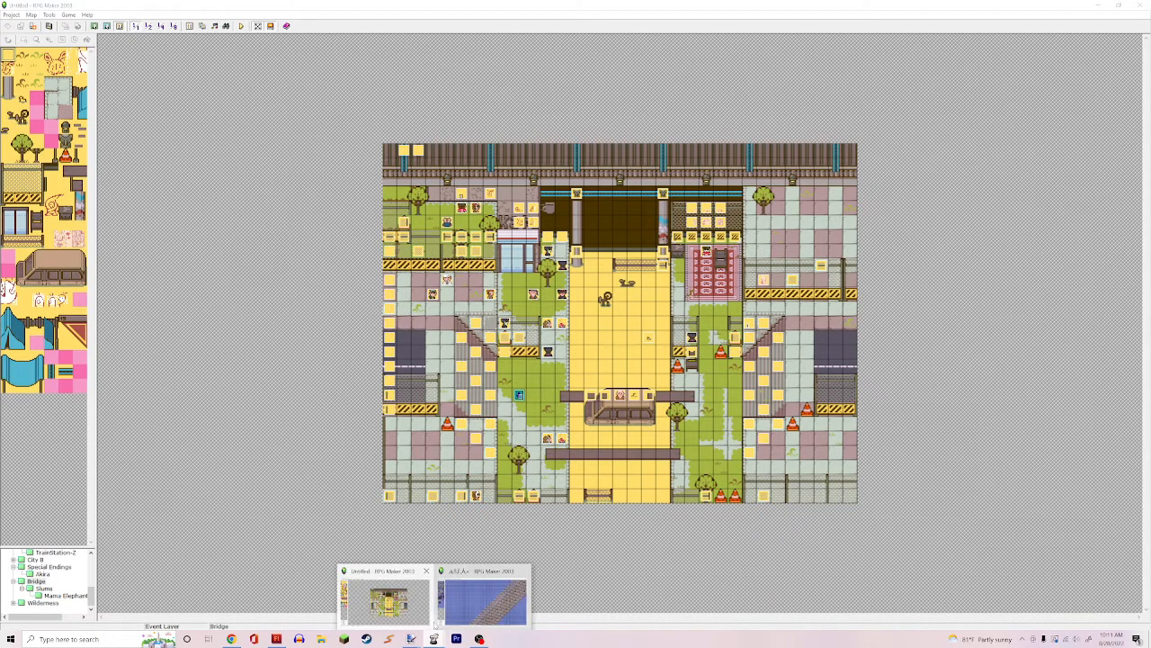
{"action": "left_click", "coordinate": [462, 598]}
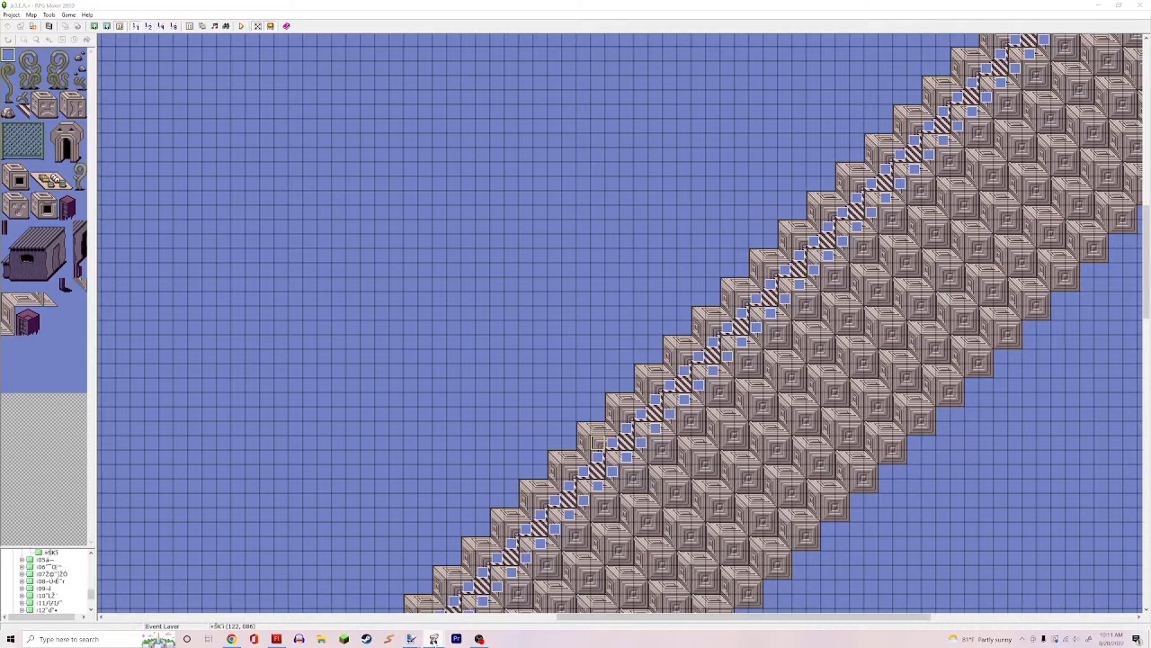
Switch to the Untitled project's Bridge map and open the Stepdown event on the western staircase
{"action": "mouse_move", "coordinate": [434, 636]}
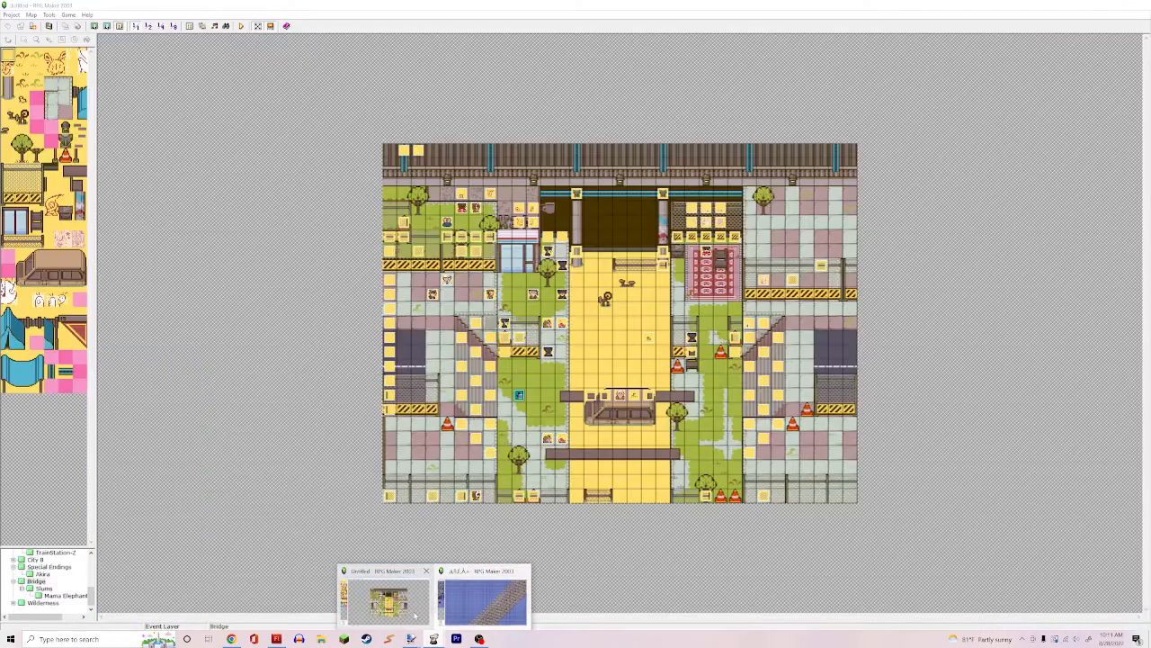
{"action": "left_click", "coordinate": [385, 599]}
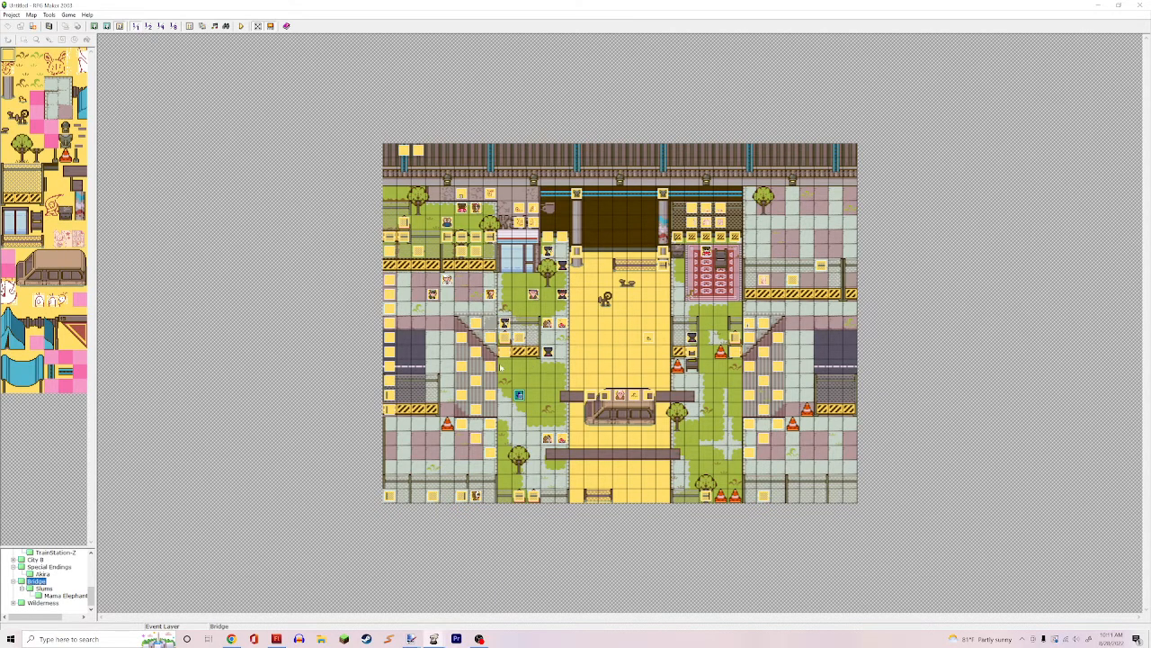
{"action": "left_click", "coordinate": [477, 352]}
{"action": "double_click", "coordinate": [481, 353]}
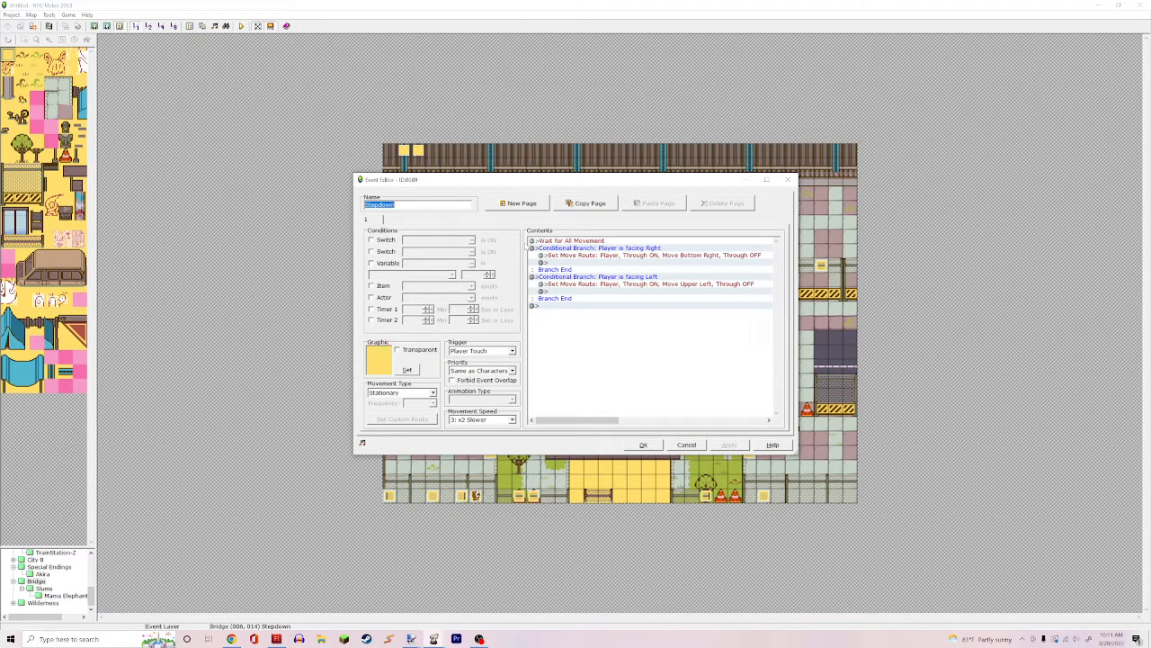
Examine the Stepdown event's command list, comparing the facing-right and facing-left conditional branches and their move routes
{"action": "left_click", "coordinate": [622, 305]}
{"action": "left_click", "coordinate": [611, 263]}
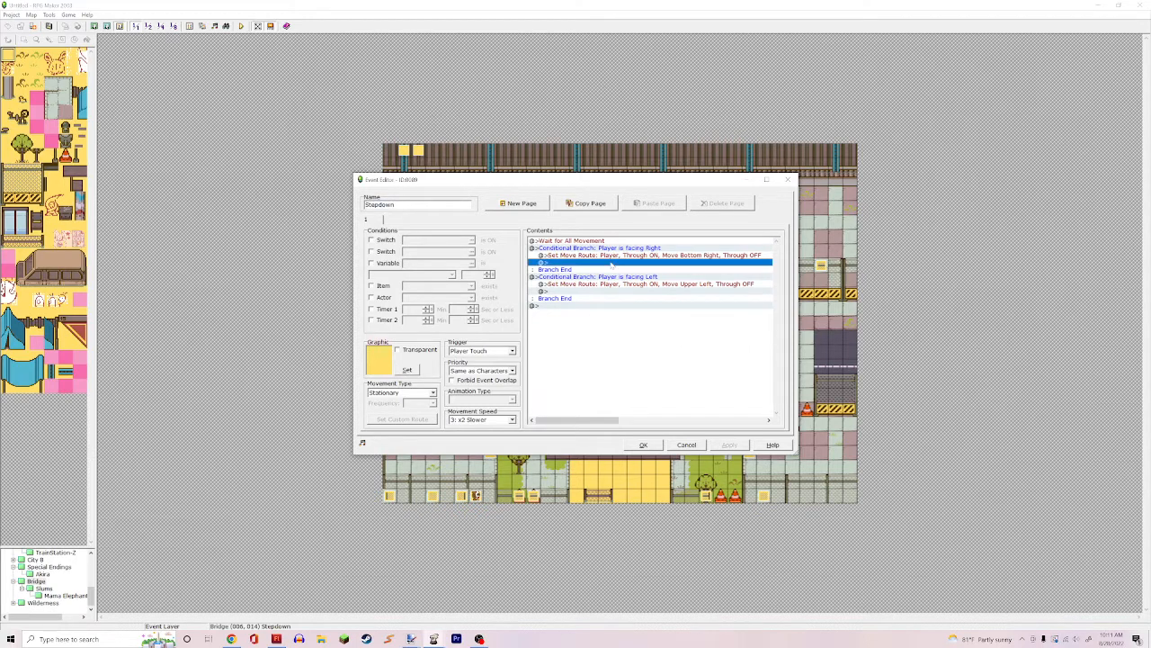
{"action": "left_click", "coordinate": [630, 283]}
{"action": "double_click", "coordinate": [374, 204]}
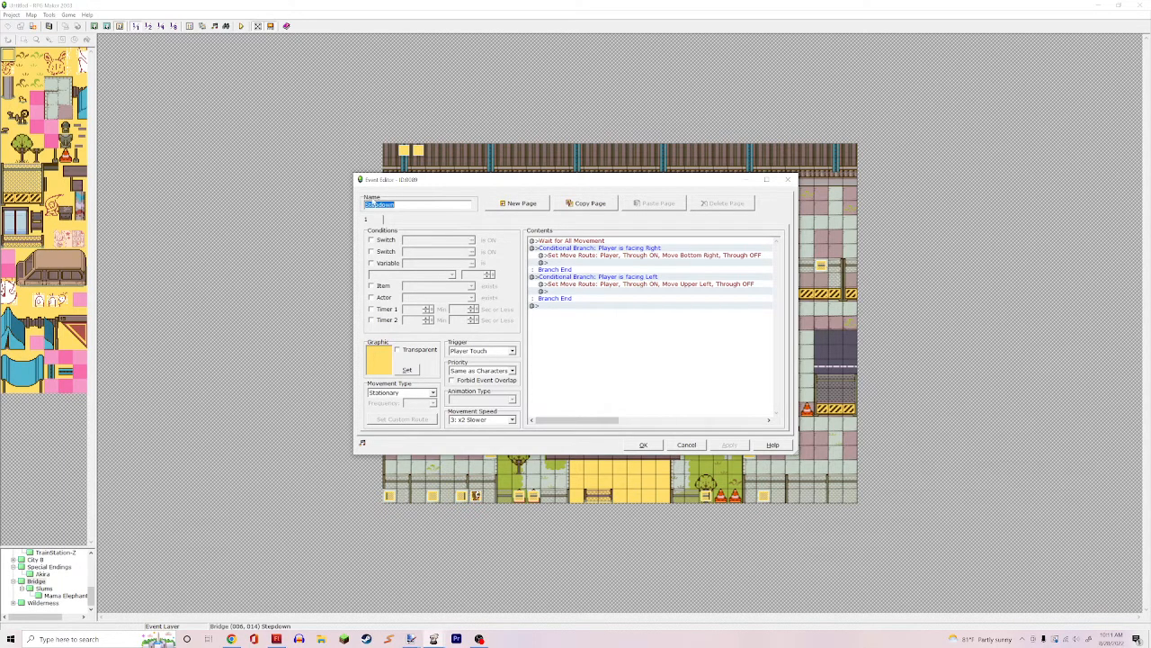
{"action": "left_click", "coordinate": [576, 262]}
{"action": "left_click", "coordinate": [580, 256]}
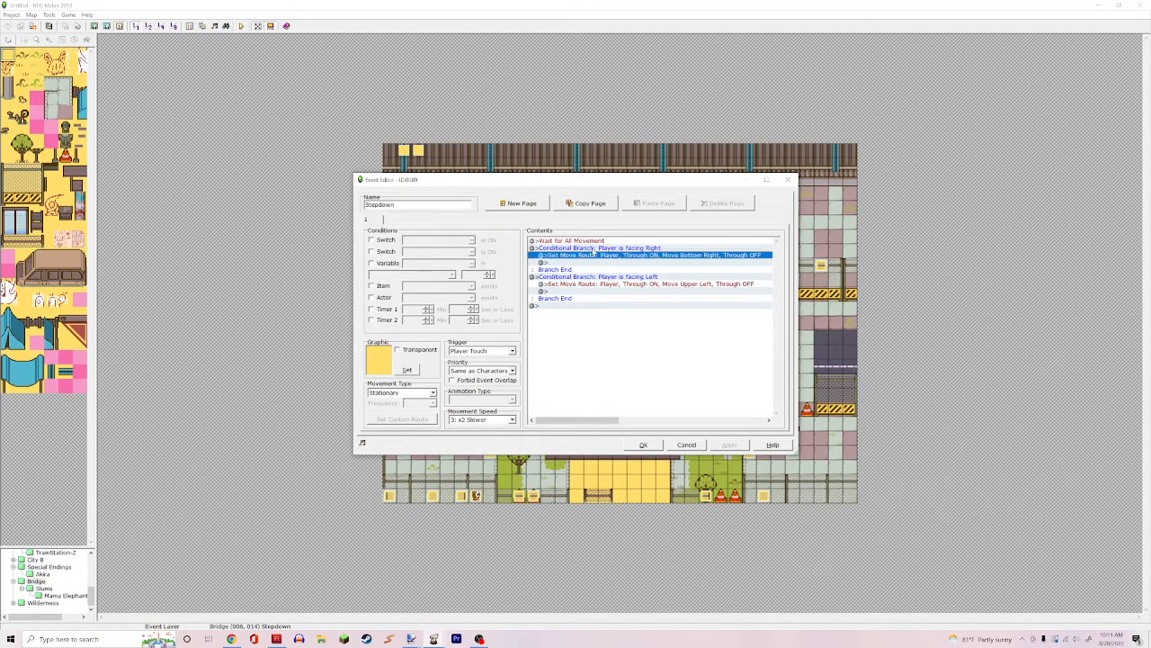
{"action": "left_click", "coordinate": [591, 249]}
{"action": "left_click", "coordinate": [606, 256]}
{"action": "left_click", "coordinate": [626, 250]}
{"action": "left_click", "coordinate": [677, 256]}
{"action": "left_click", "coordinate": [673, 249]}
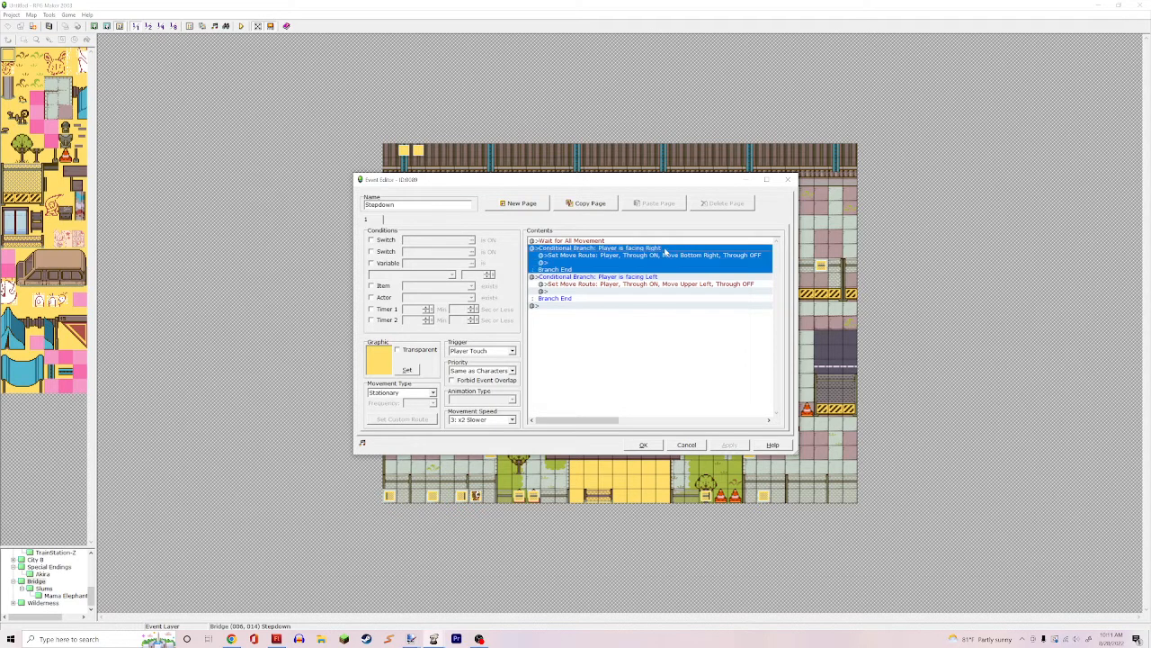
{"action": "left_click", "coordinate": [665, 278]}
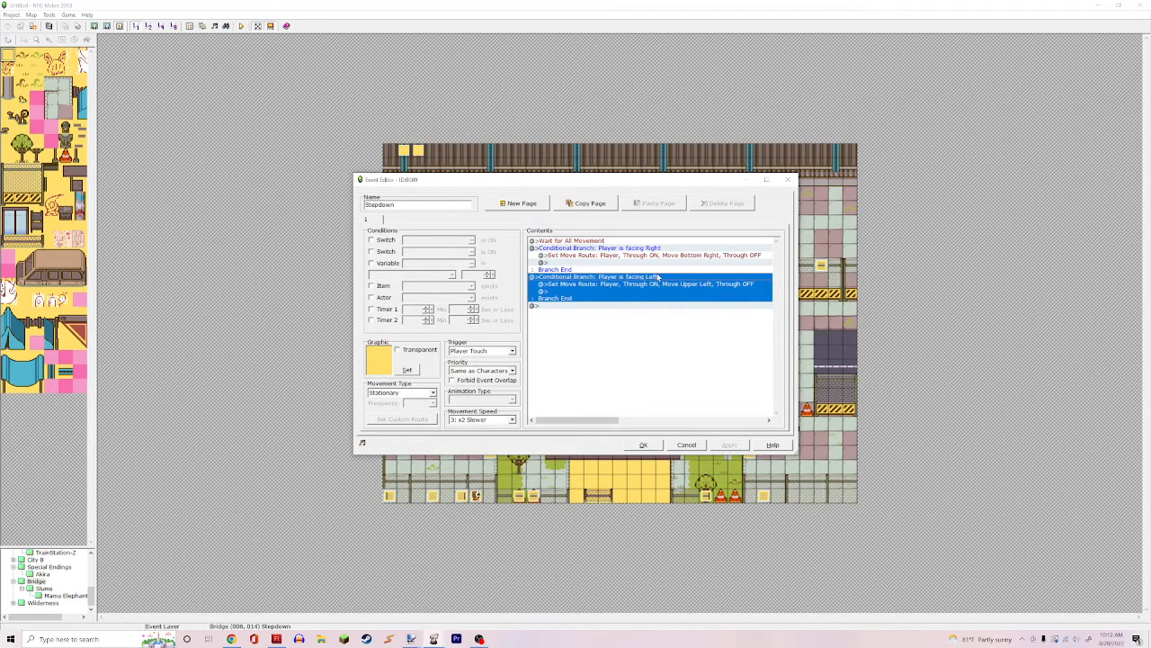
Inspect the movement commands in the facing-right branch's player move route and close the route without changes
{"action": "left_click", "coordinate": [640, 256]}
{"action": "left_click", "coordinate": [644, 249]}
{"action": "right_click", "coordinate": [645, 255]}
{"action": "left_click", "coordinate": [644, 255]}
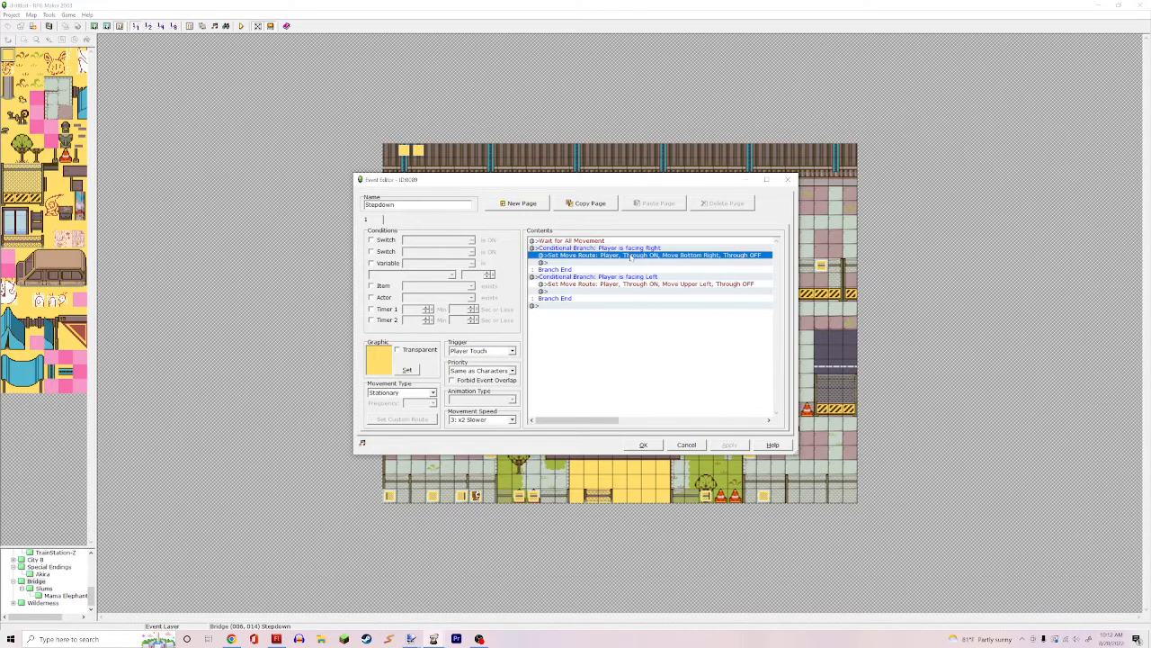
{"action": "right_click", "coordinate": [632, 257]}
{"action": "left_click", "coordinate": [646, 269]}
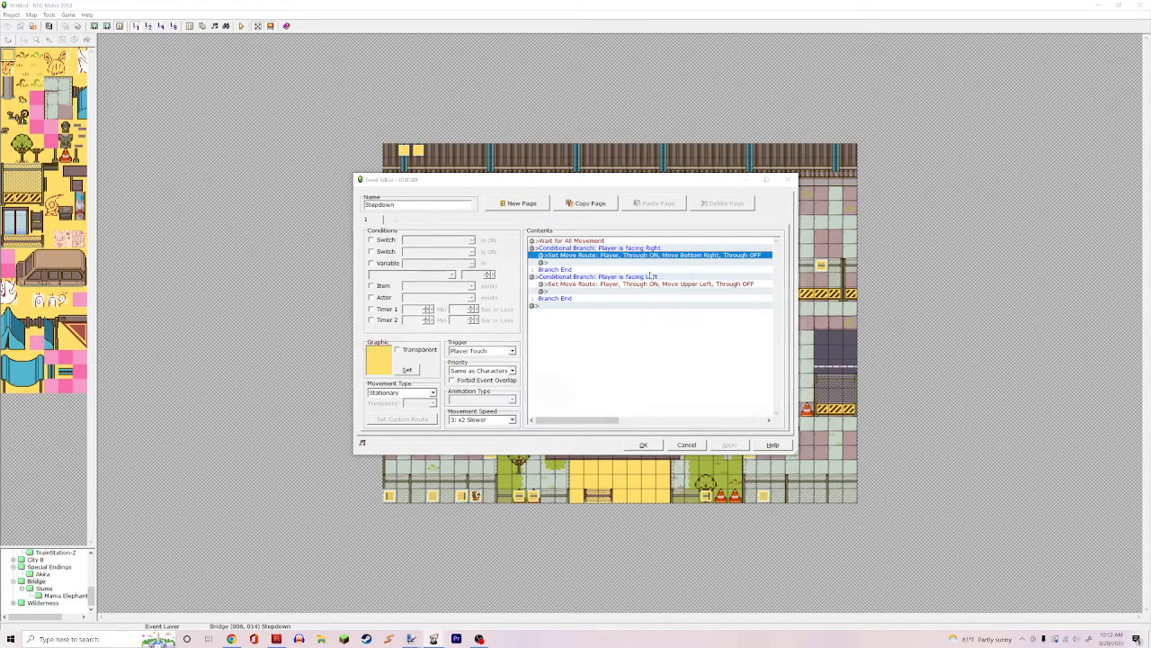
{"action": "left_click", "coordinate": [430, 265]}
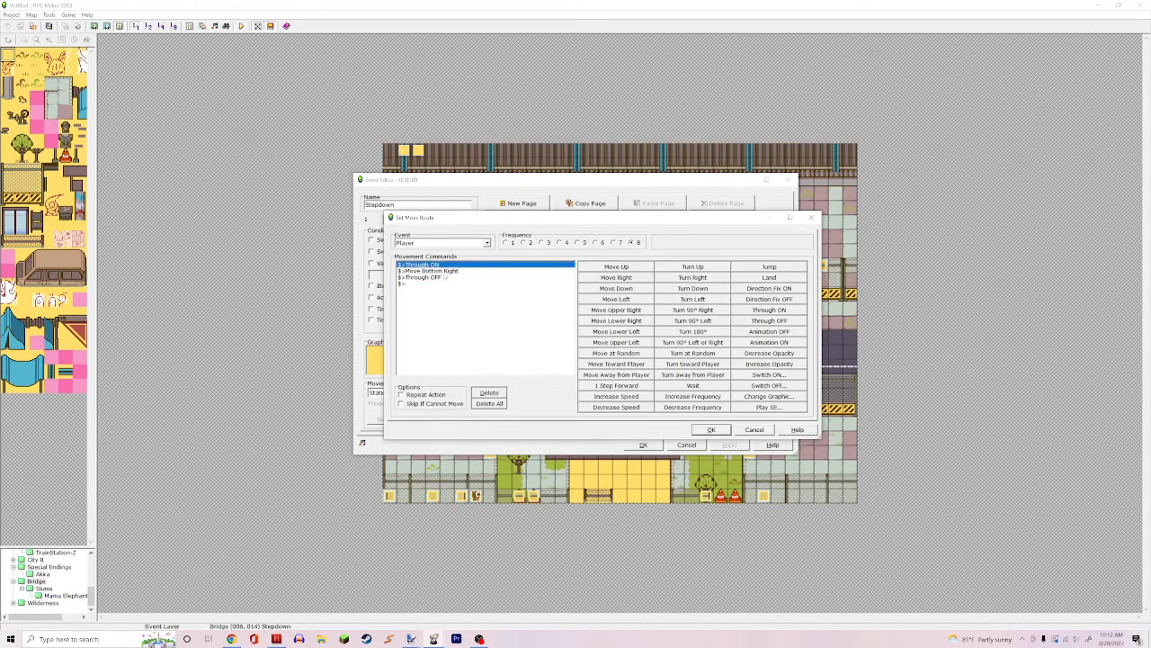
{"action": "left_click", "coordinate": [449, 271]}
{"action": "left_click", "coordinate": [449, 277]}
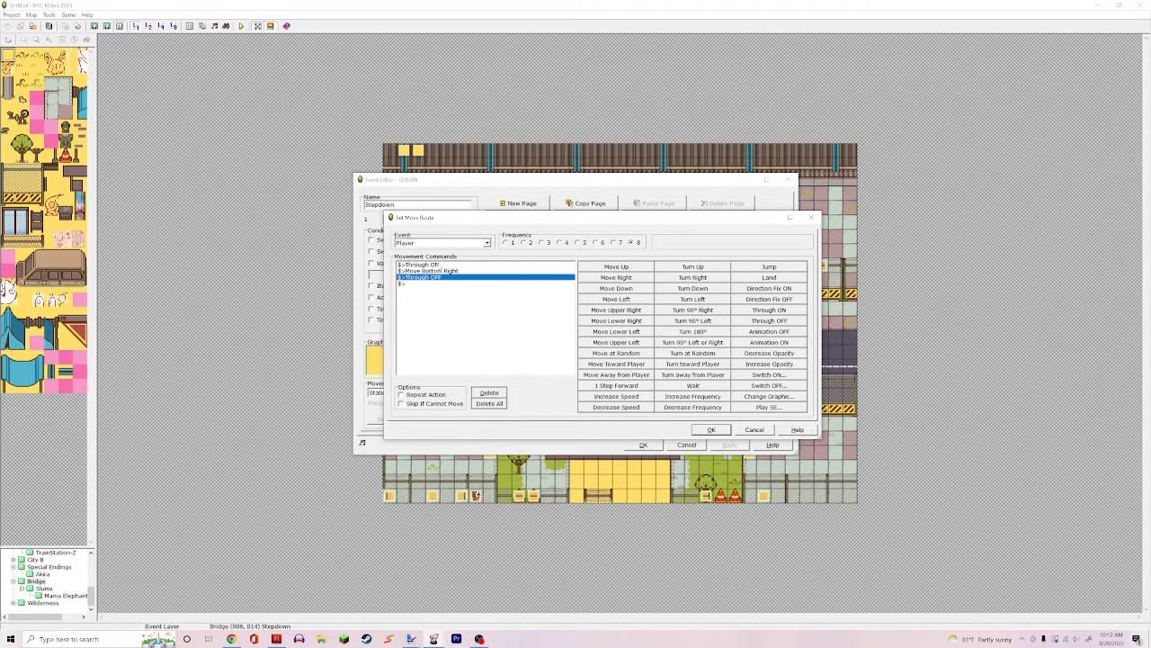
{"action": "left_click", "coordinate": [440, 265]}
{"action": "left_click", "coordinate": [452, 272]}
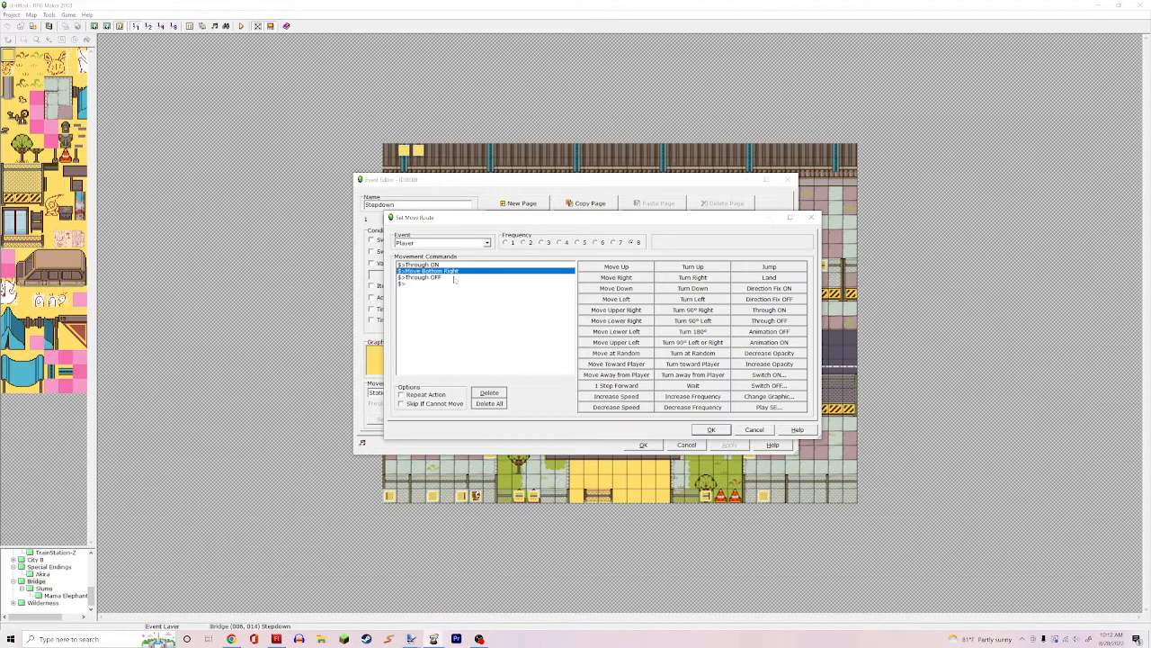
{"action": "left_click", "coordinate": [452, 278]}
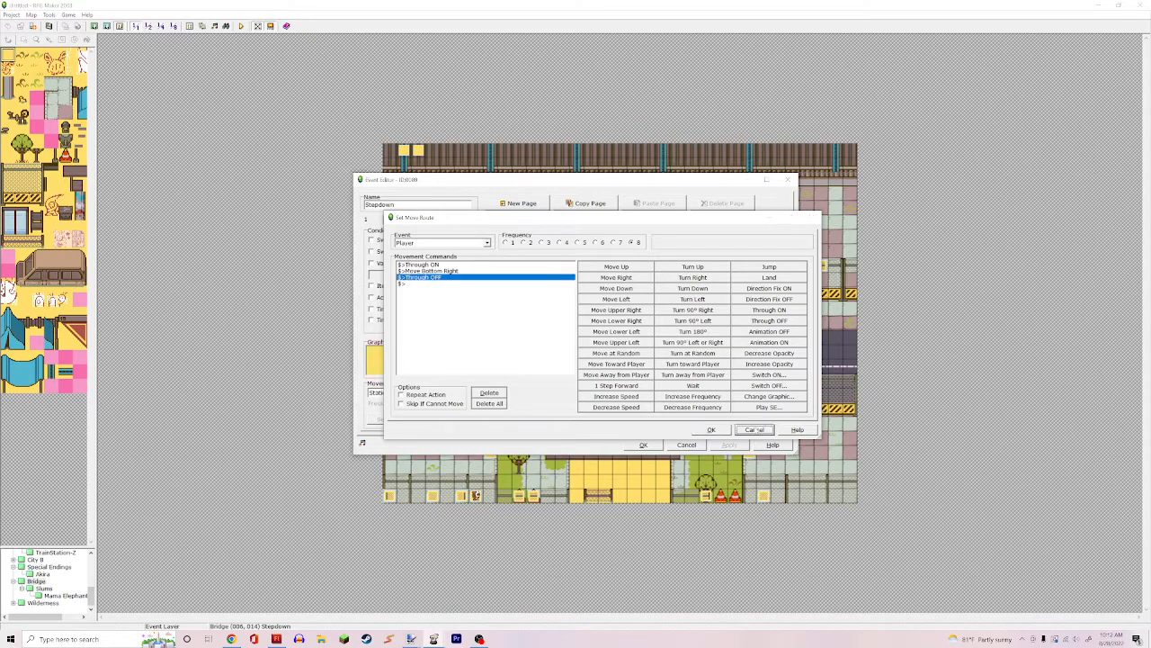
{"action": "left_click", "coordinate": [710, 429]}
{"action": "left_click", "coordinate": [694, 444]}
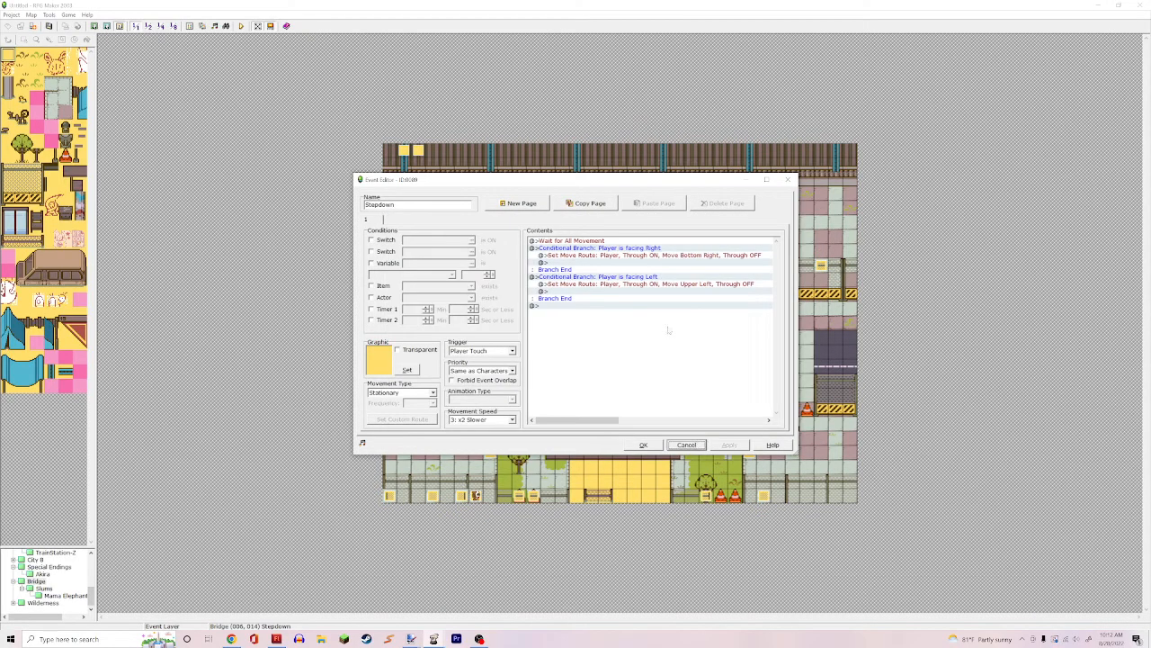
Examine the Set Move Route command in the Stepdown event's facing-left branch
{"action": "left_click", "coordinate": [639, 284]}
{"action": "right_click", "coordinate": [638, 284]}
{"action": "key", "text": "Escape"}
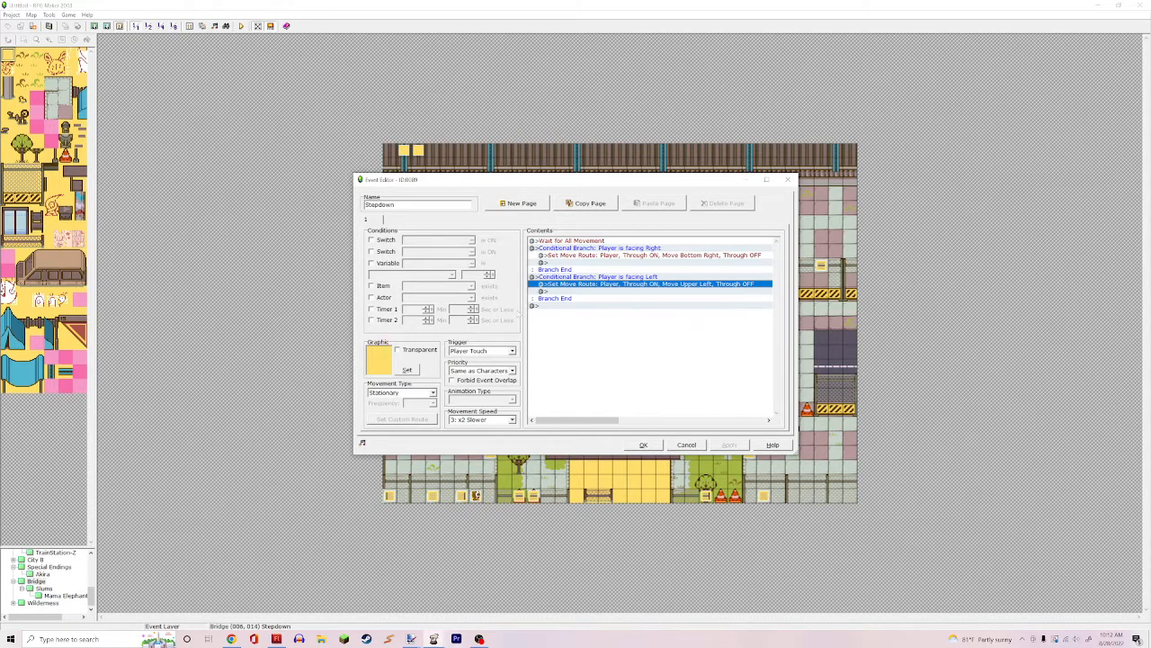
Inspect the movement commands in the facing-left branch's player move route, and close the western Stepdown event
{"action": "key", "text": "Return"}
{"action": "left_click", "coordinate": [464, 265]}
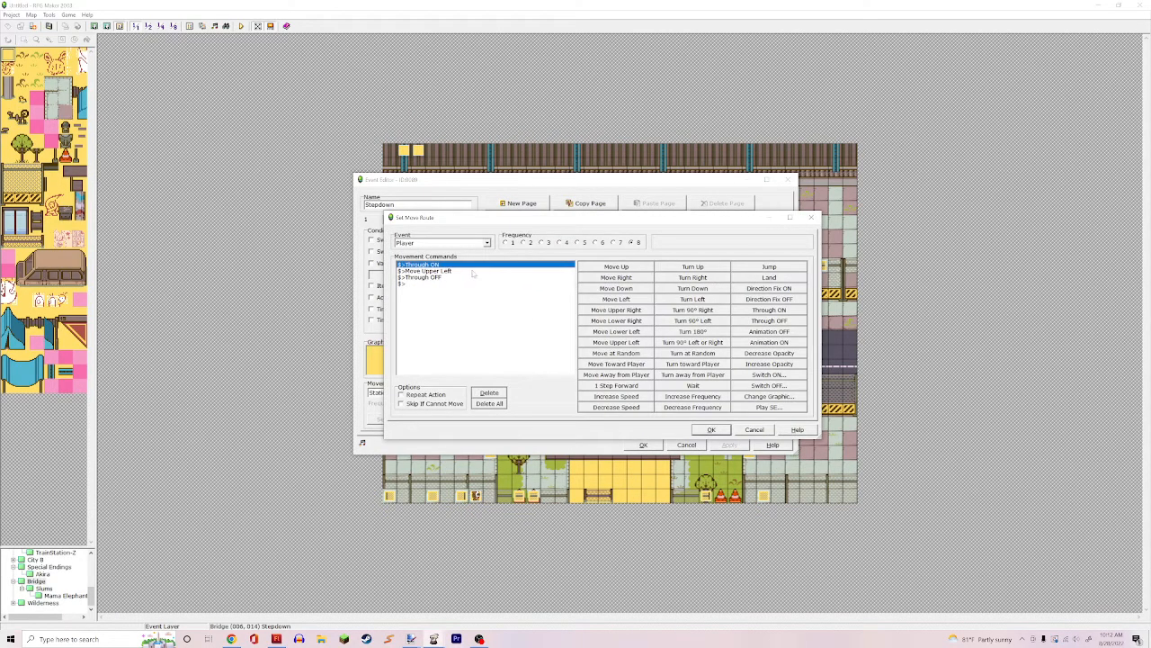
{"action": "left_click", "coordinate": [489, 278]}
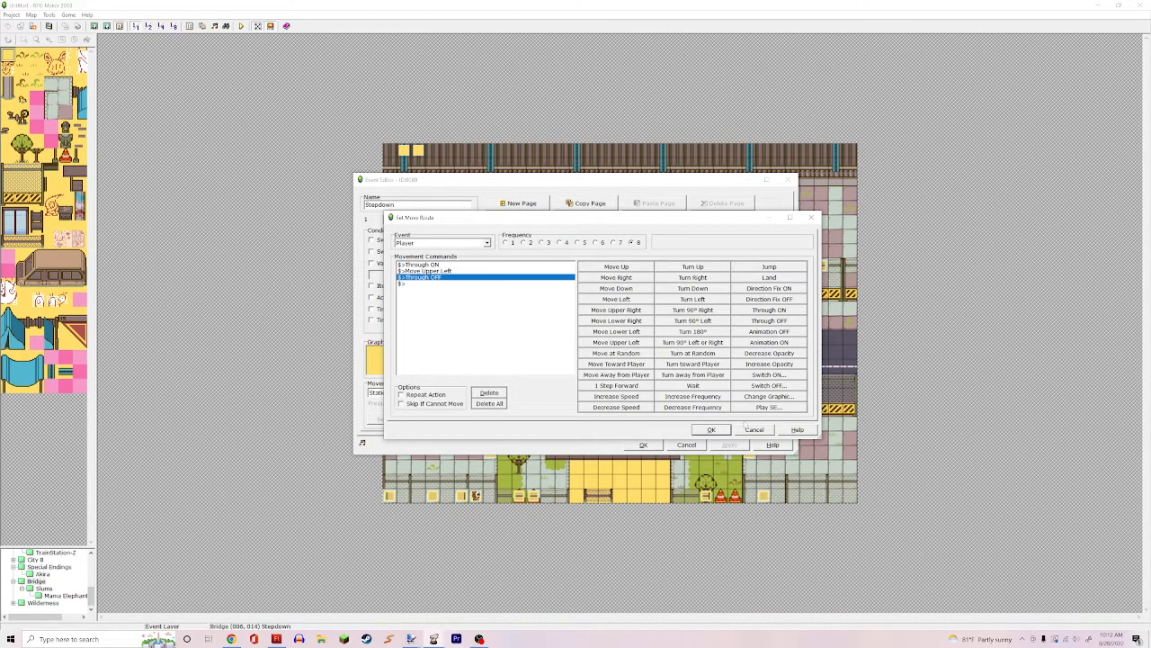
{"action": "left_click", "coordinate": [710, 429]}
{"action": "left_click", "coordinate": [643, 444]}
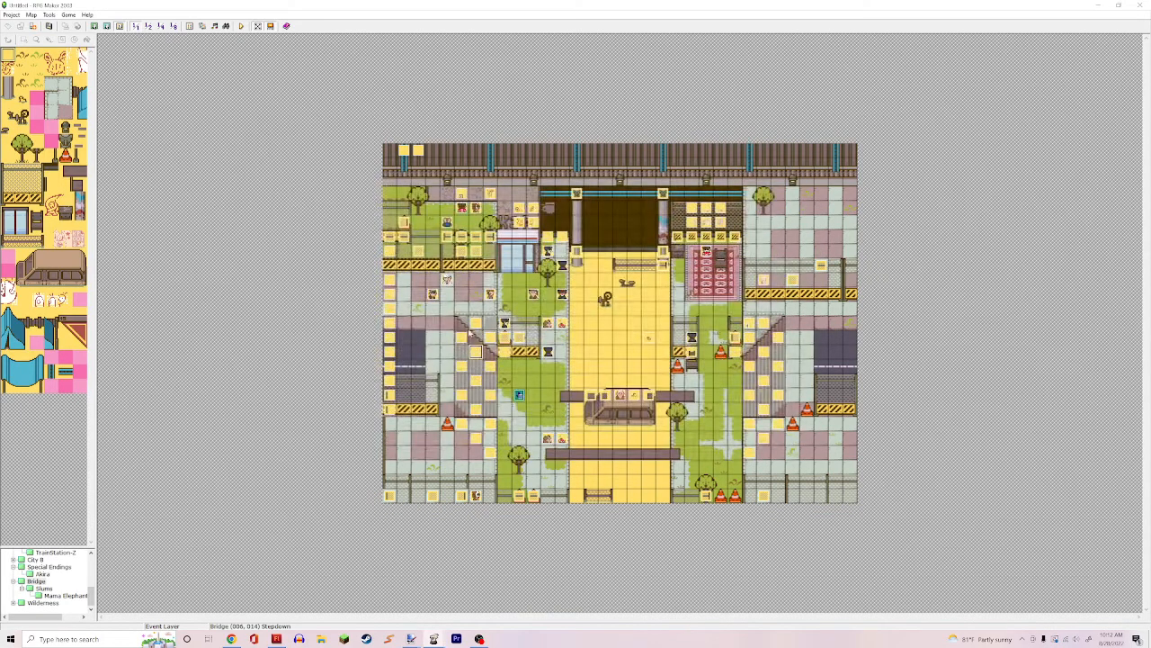
Open the Stepdown event on the eastern staircase and inspect the movement commands in its facing-right branch's player move route
{"action": "double_click", "coordinate": [749, 365]}
{"action": "right_click", "coordinate": [575, 256]}
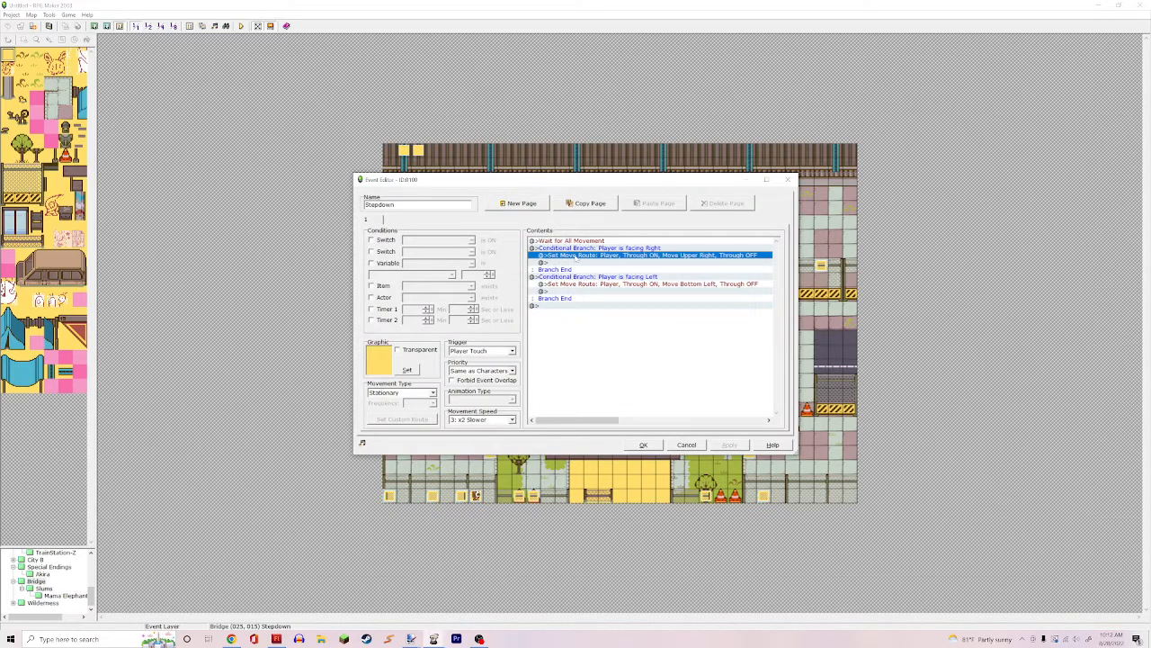
{"action": "left_click", "coordinate": [592, 270]}
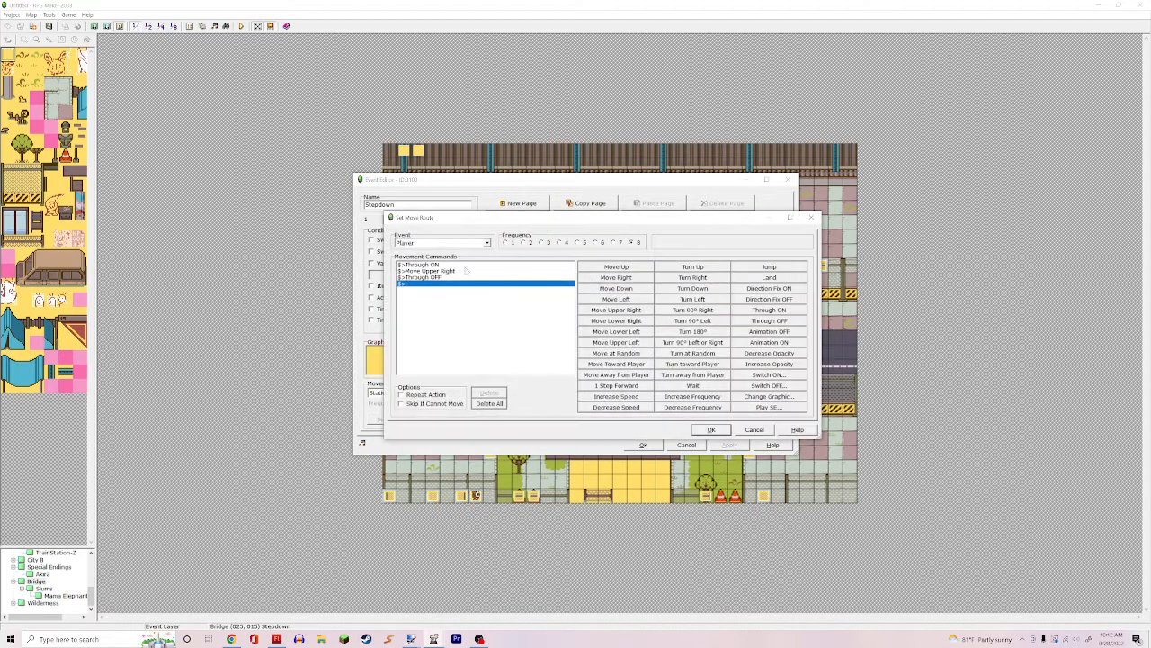
{"action": "left_click", "coordinate": [754, 429]}
Inspect the facing-left branch's move route in the eastern Stepdown event and close the event without changes
{"action": "right_click", "coordinate": [592, 284]}
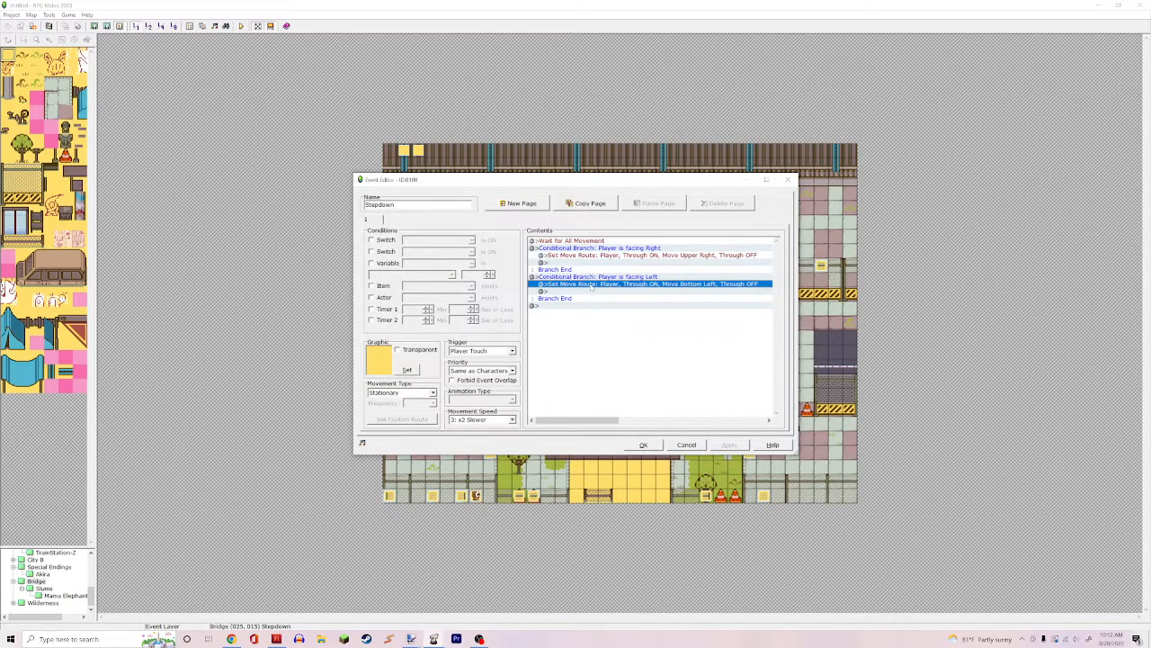
{"action": "left_click", "coordinate": [605, 297]}
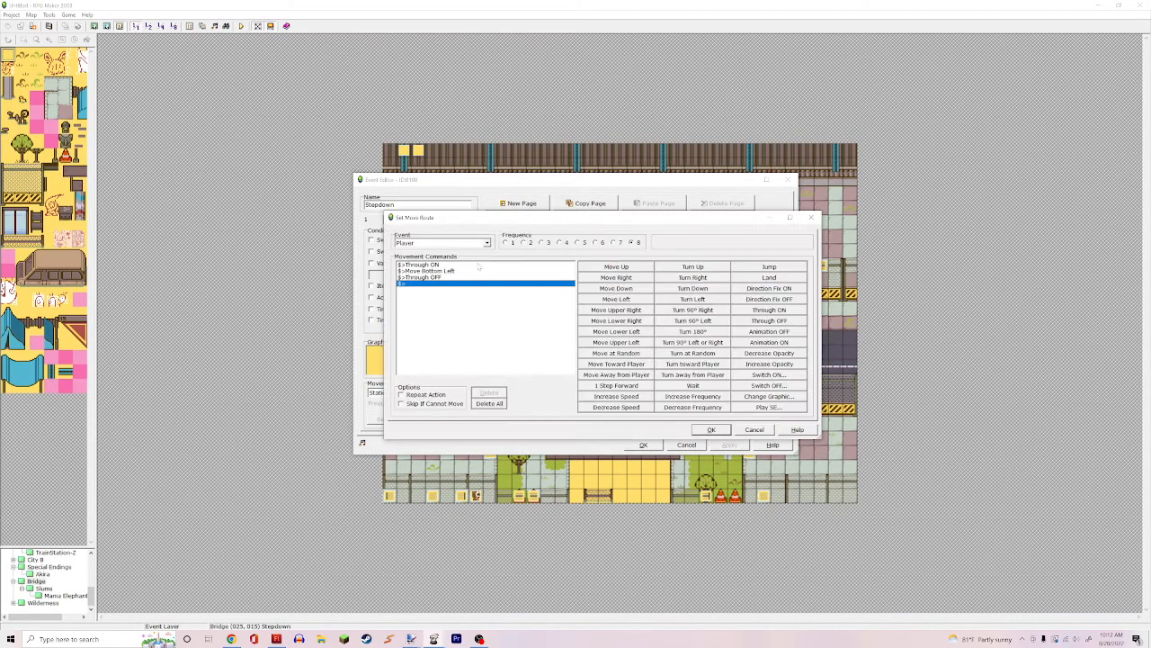
{"action": "left_click", "coordinate": [754, 431]}
{"action": "left_click", "coordinate": [687, 444]}
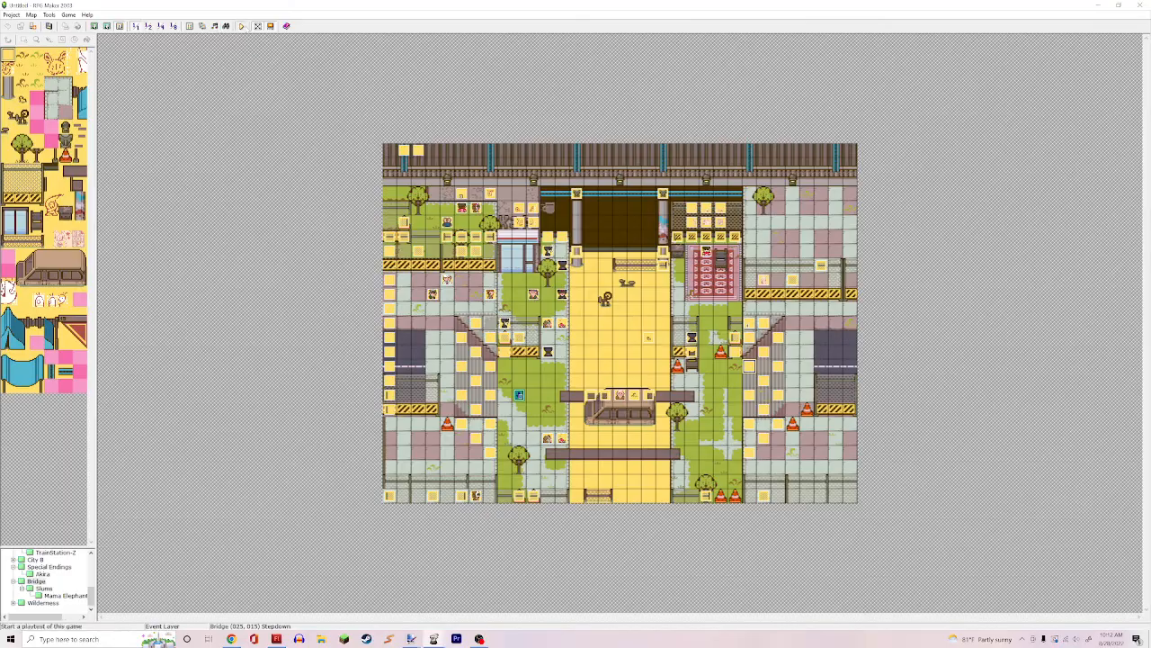
Start a playtest of the game in windowed mode and walk the player up the western diagonal staircase
{"action": "left_click", "coordinate": [243, 26]}
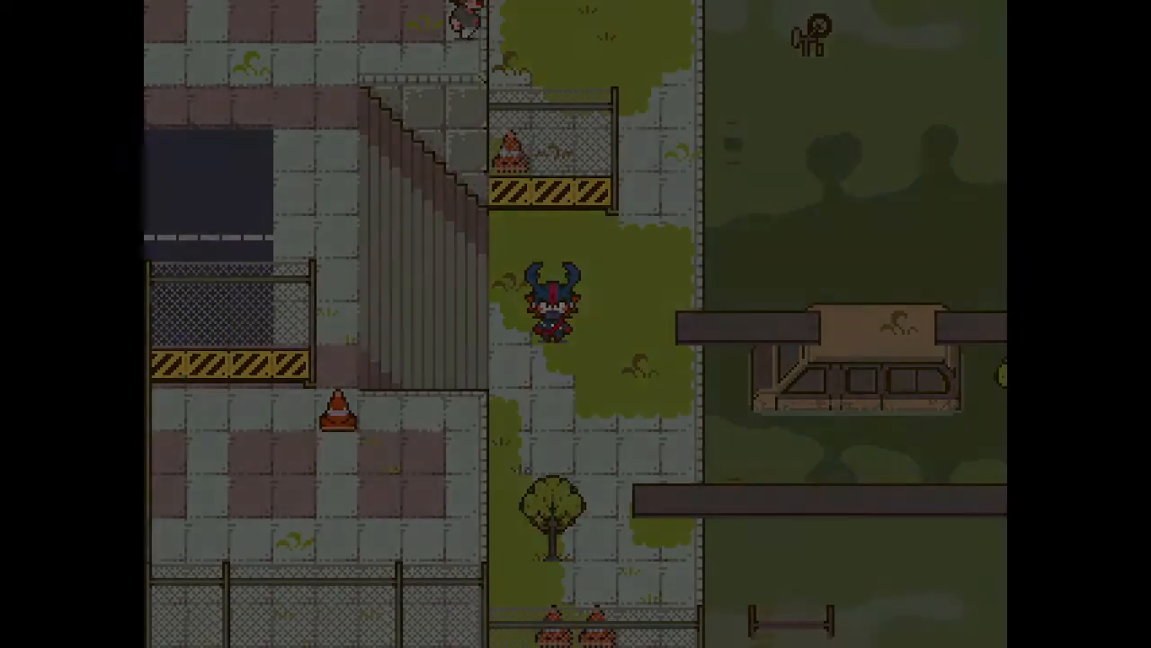
{"action": "key", "text": "F4"}
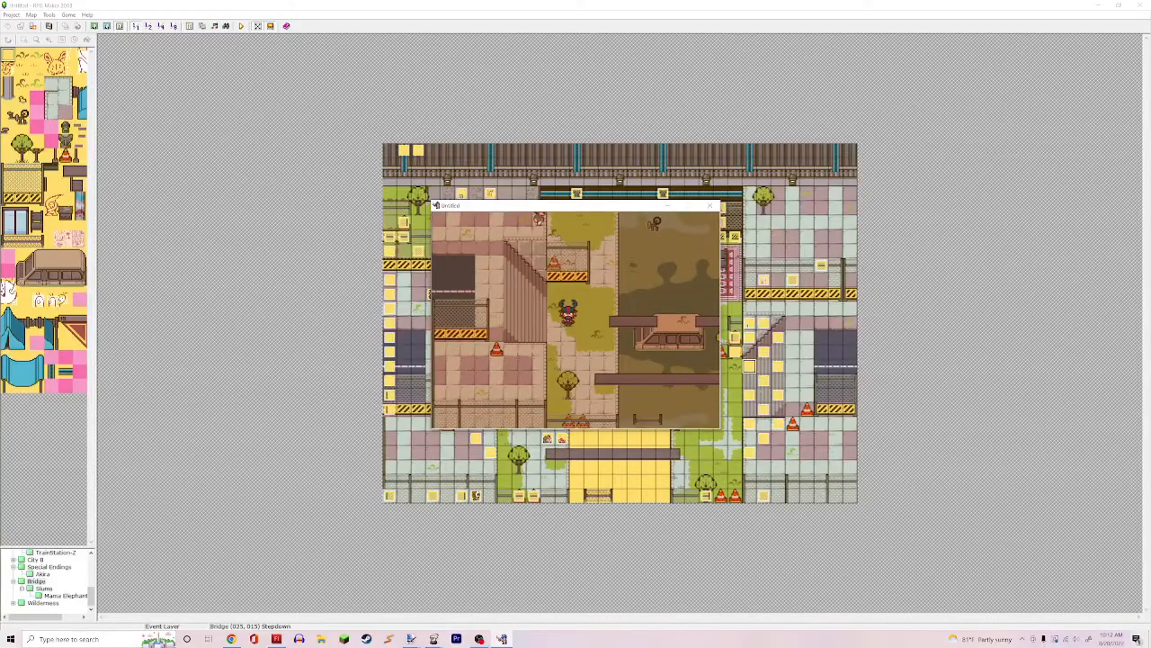
{"action": "key", "text": "Up"}
{"action": "key", "text": "Left"}
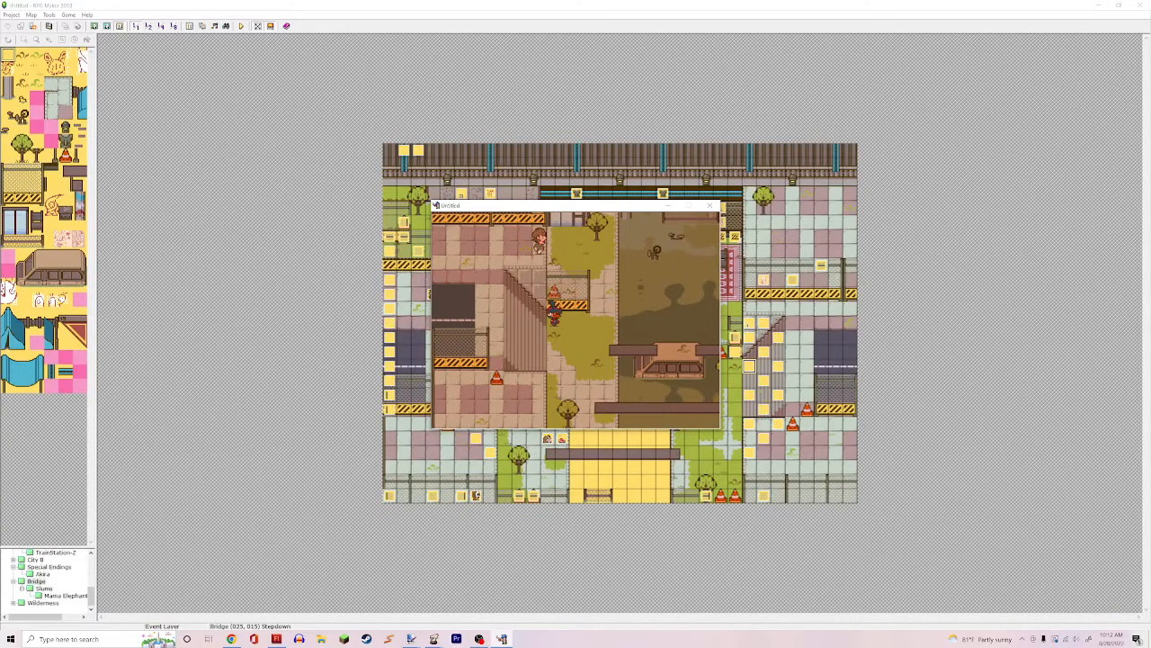
{"action": "key", "text": "Left"}
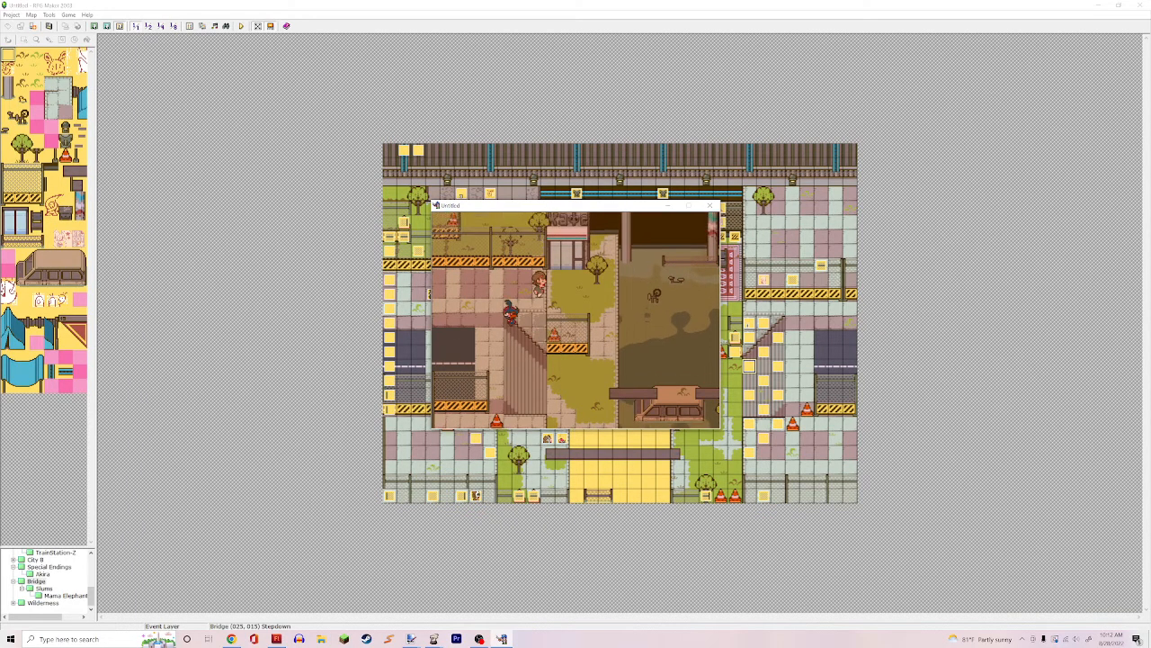
Walk the player back and forth across the western staircase at several heights to test the diagonal movement in both directions
{"action": "key", "text": "Right"}
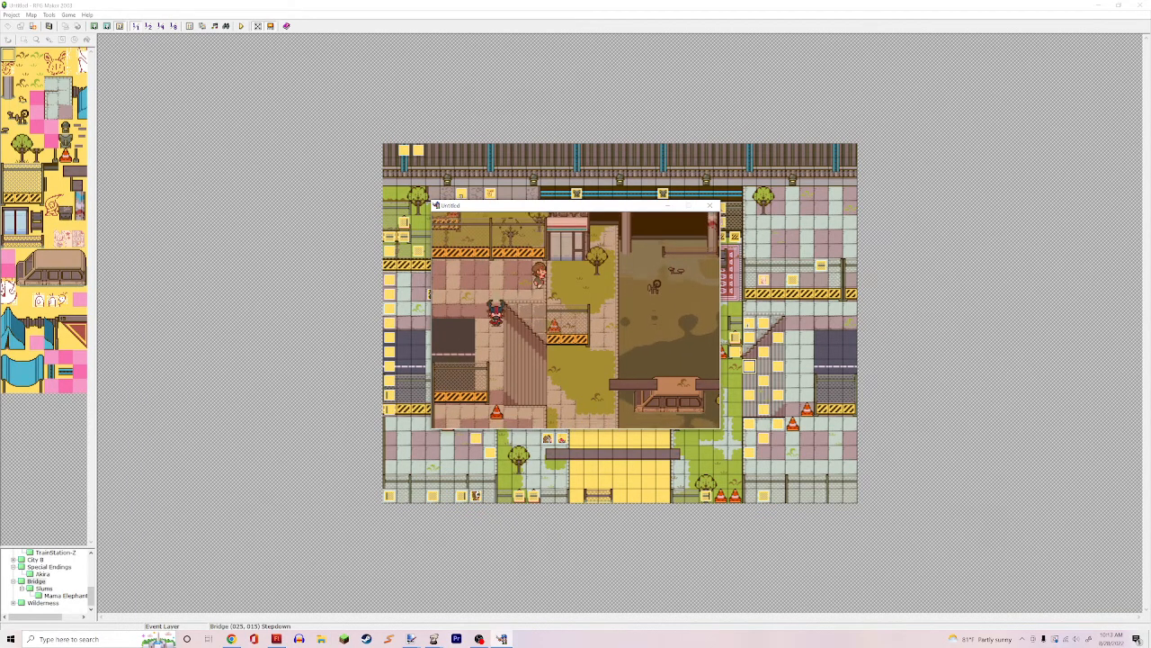
{"action": "key", "text": "Left"}
{"action": "key", "text": "Right"}
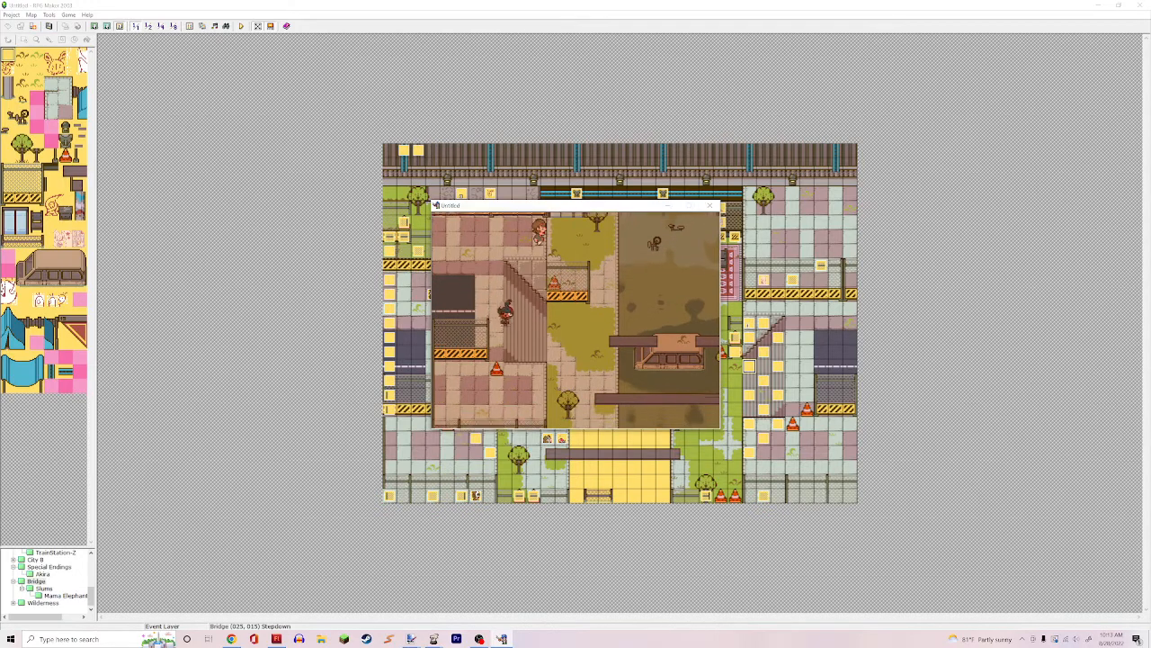
{"action": "key", "text": "Left"}
{"action": "key", "text": "Right"}
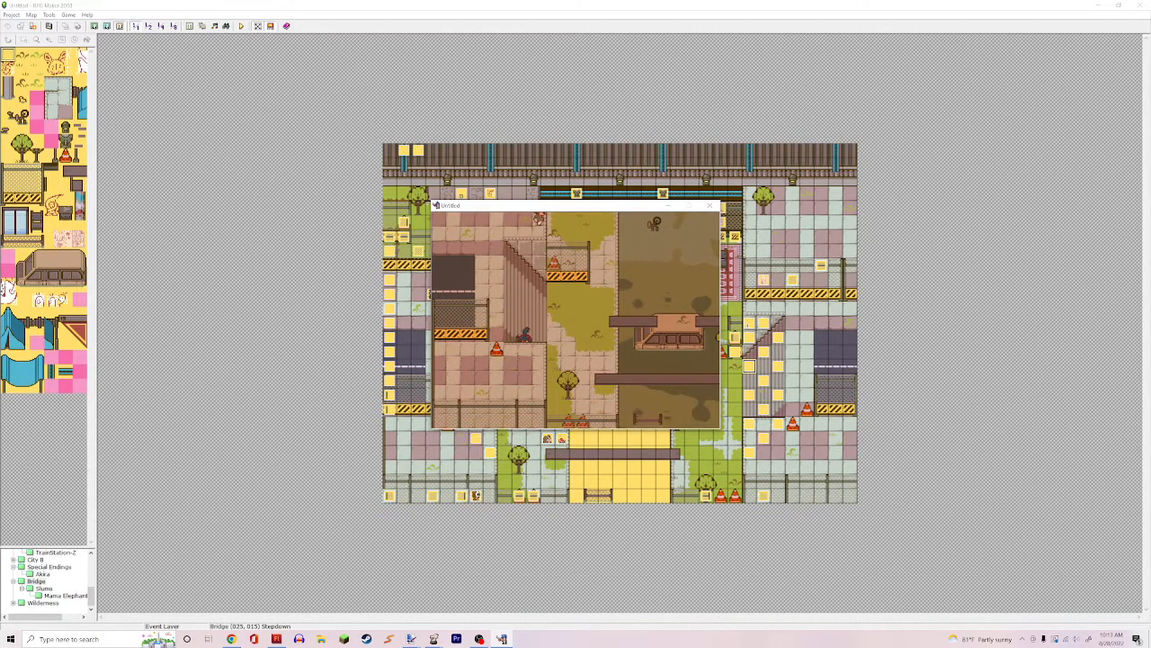
{"action": "key", "text": "Left"}
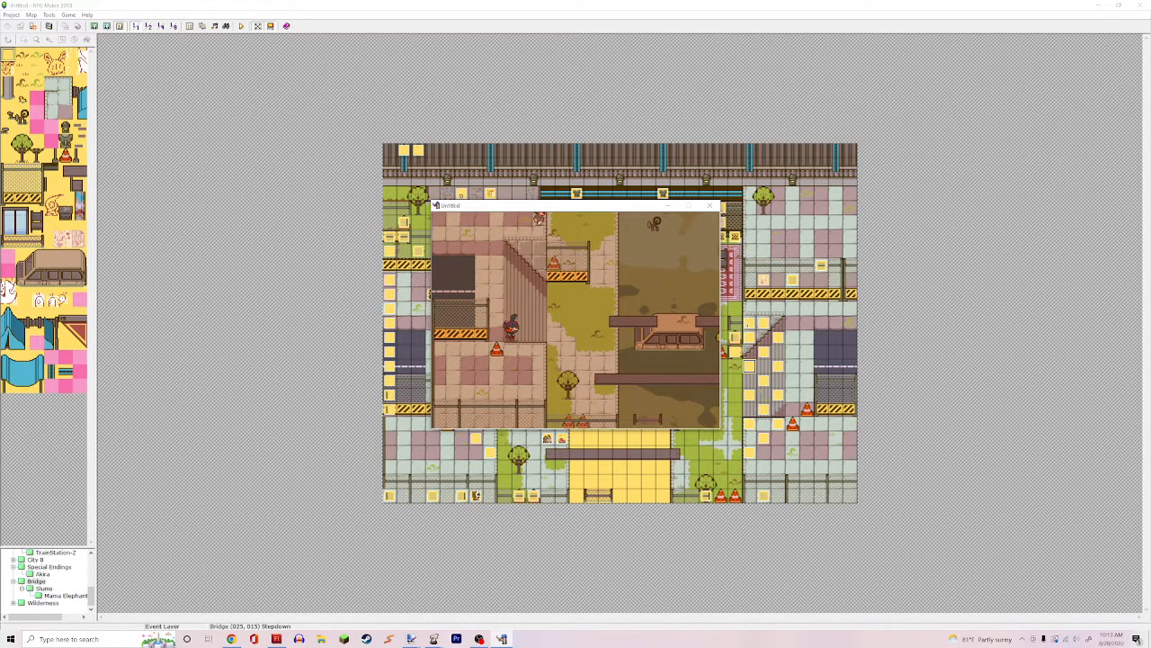
{"action": "key", "text": "Left"}
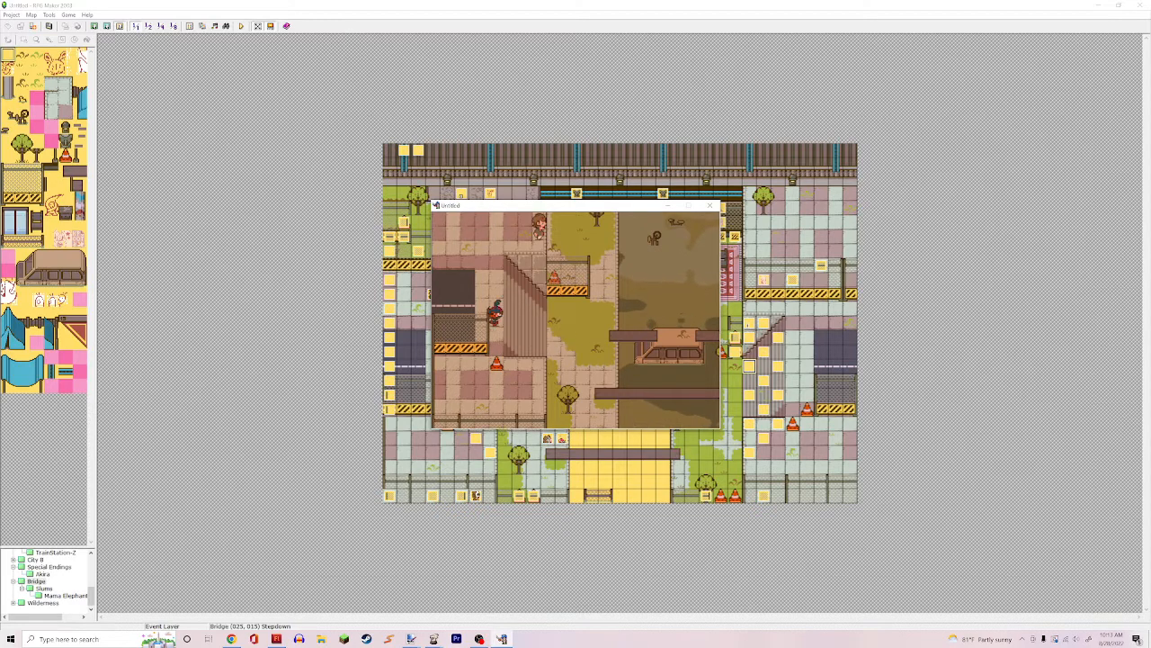
{"action": "key", "text": "Right"}
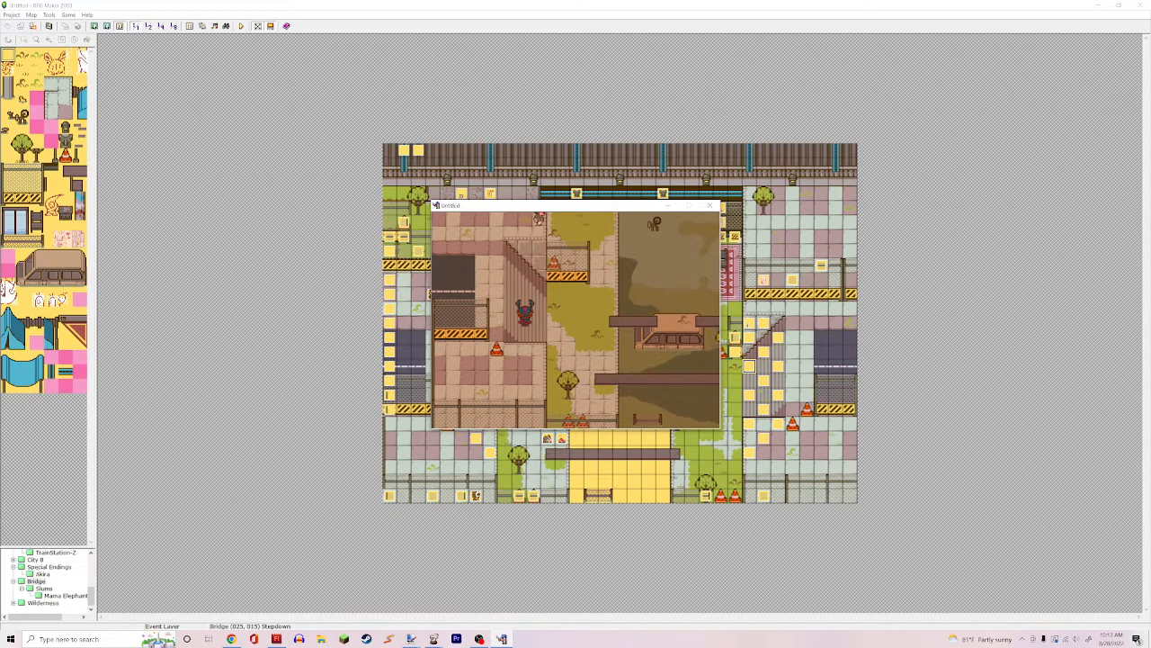
{"action": "key", "text": "Left"}
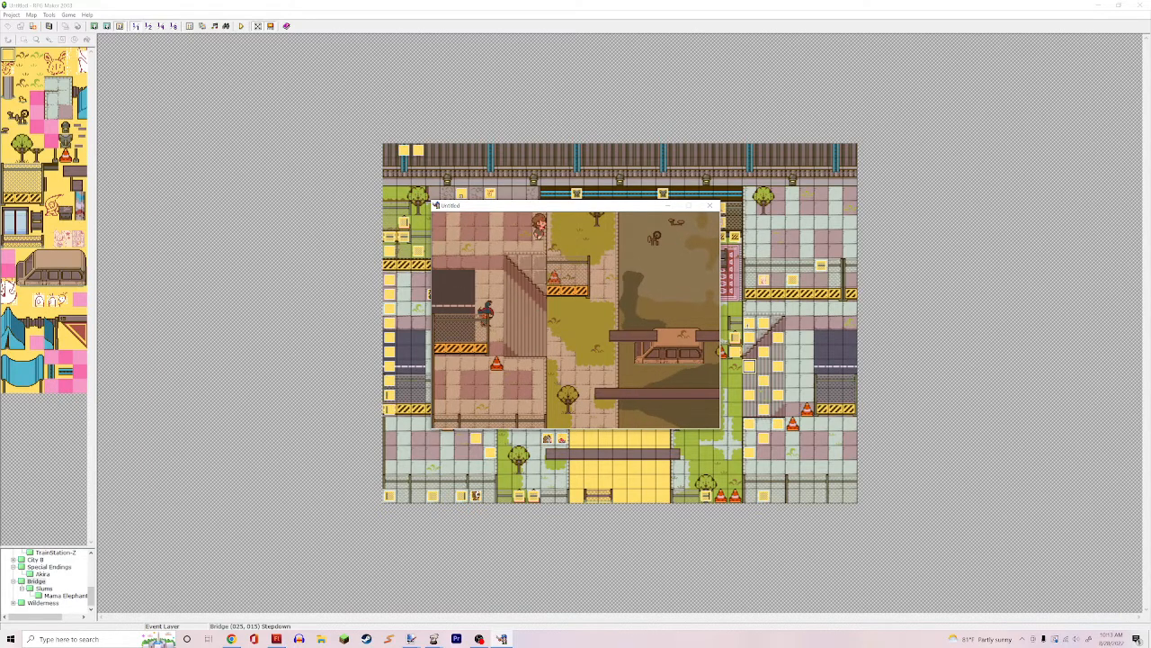
{"action": "key", "text": "Right"}
{"action": "key", "text": "Left"}
{"action": "key", "text": "Right"}
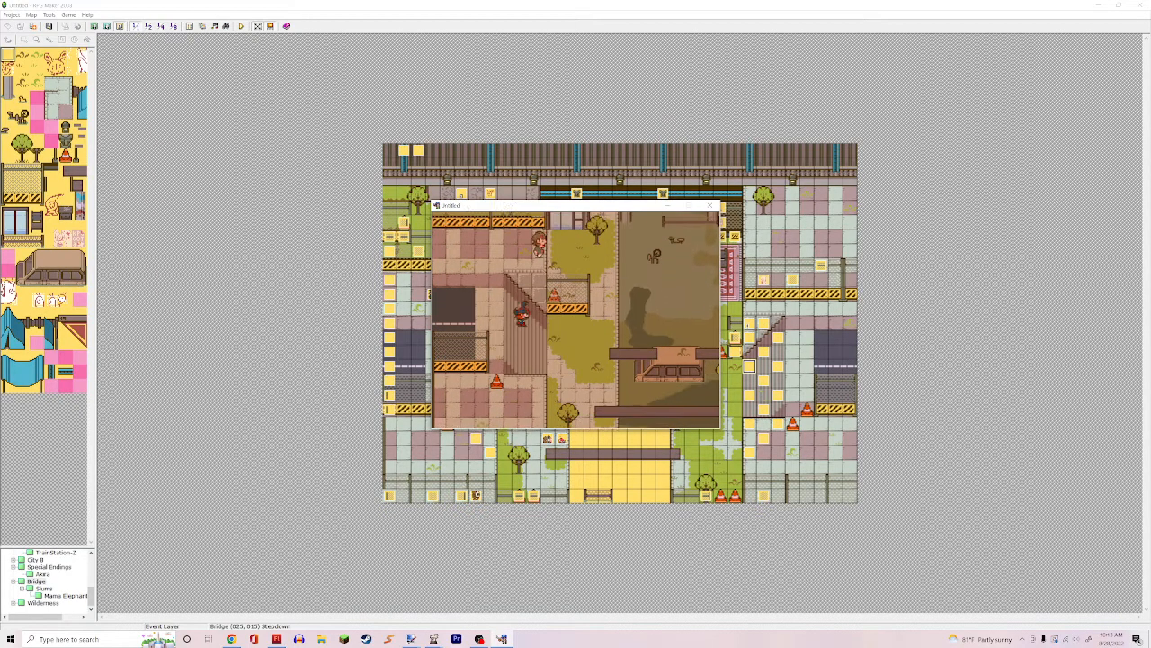
{"action": "key", "text": "Left"}
{"action": "key", "text": "Up"}
{"action": "key", "text": "Right"}
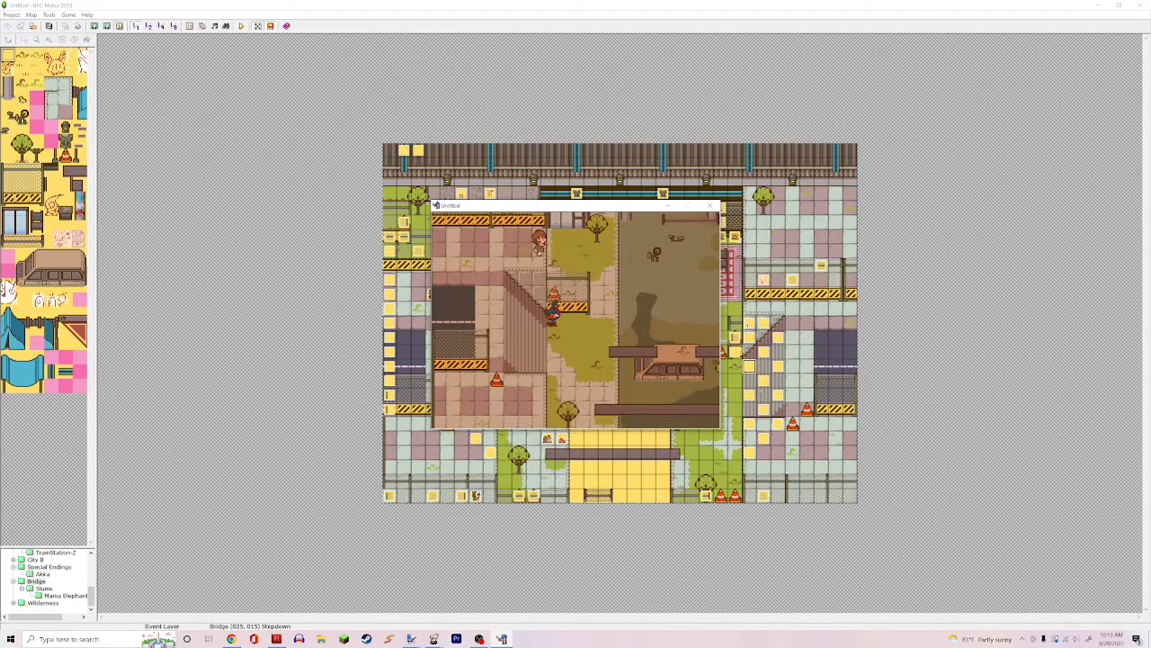
{"action": "key", "text": "Left"}
{"action": "key", "text": "Right"}
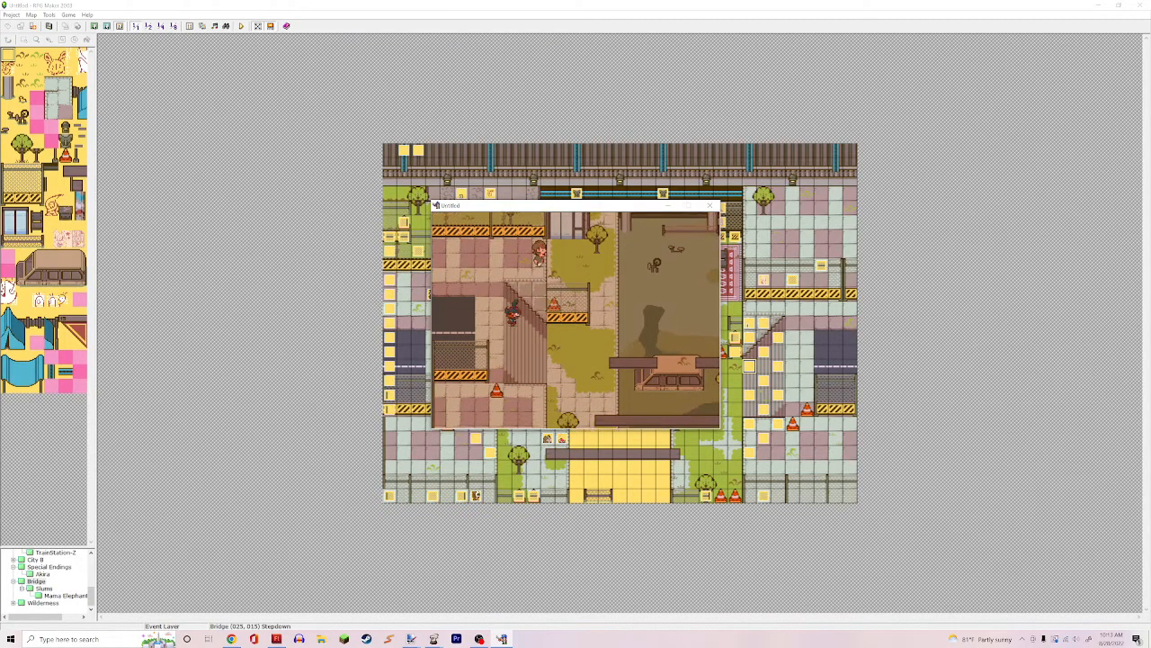
{"action": "key", "text": "Left"}
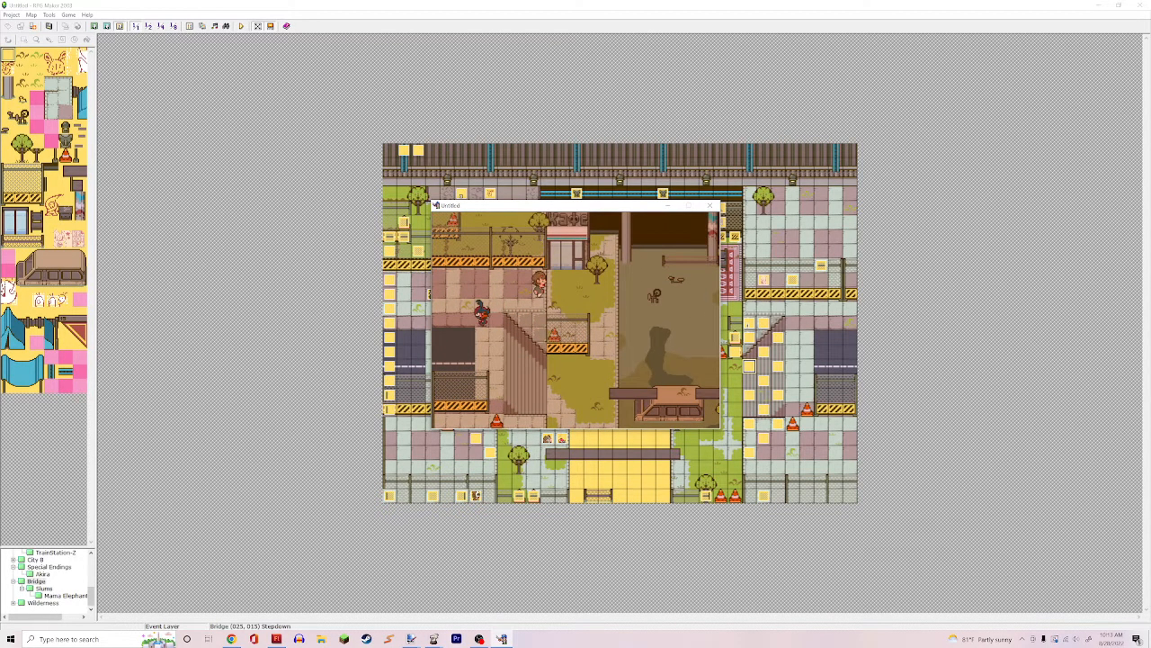
Walk the player east across the bridge toward the eastern staircase and end the playtest
{"action": "key", "text": "Right"}
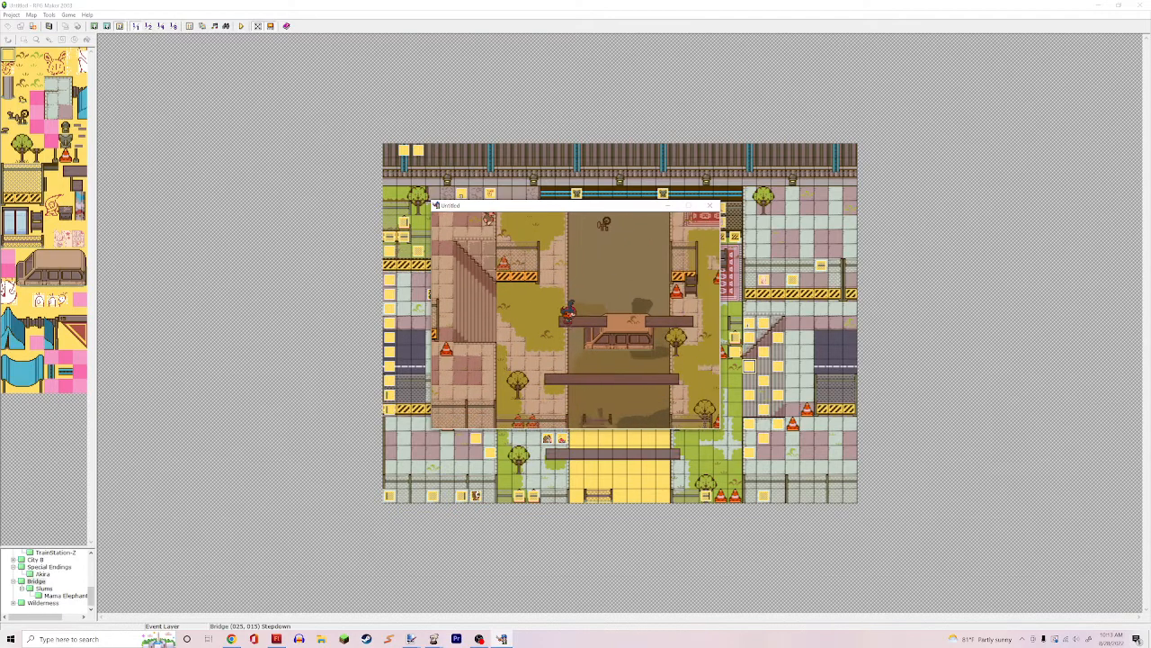
{"action": "key", "text": "Right"}
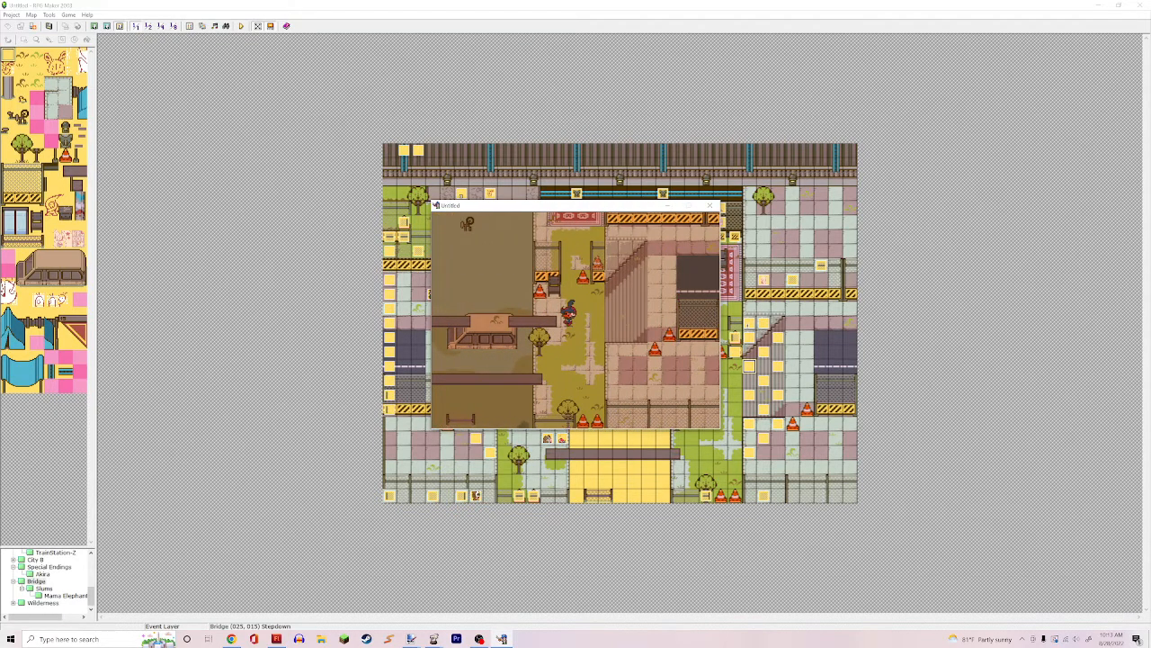
{"action": "left_click", "coordinate": [711, 205]}
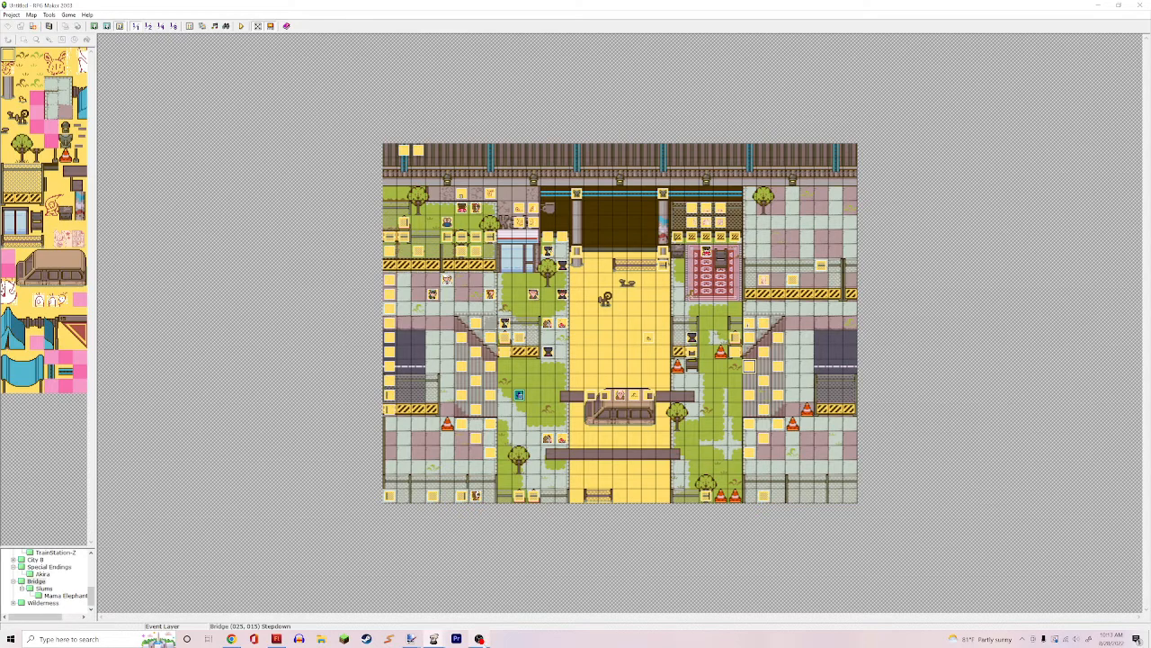
{"action": "mouse_move", "coordinate": [479, 639]}
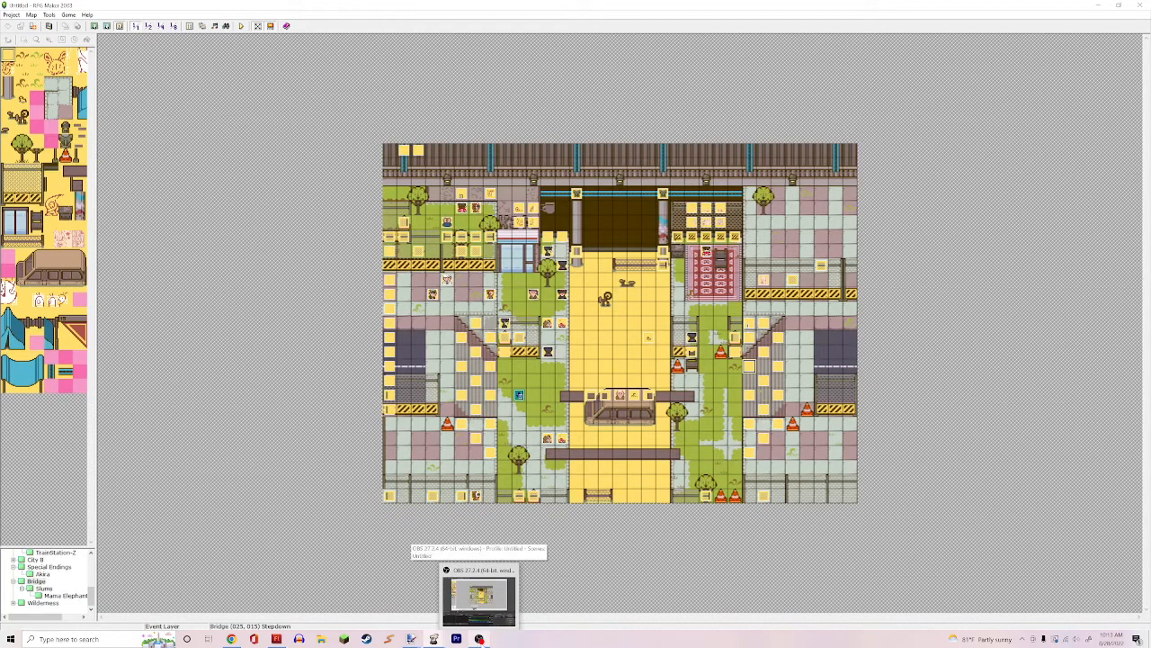
{"action": "left_click", "coordinate": [479, 597]}
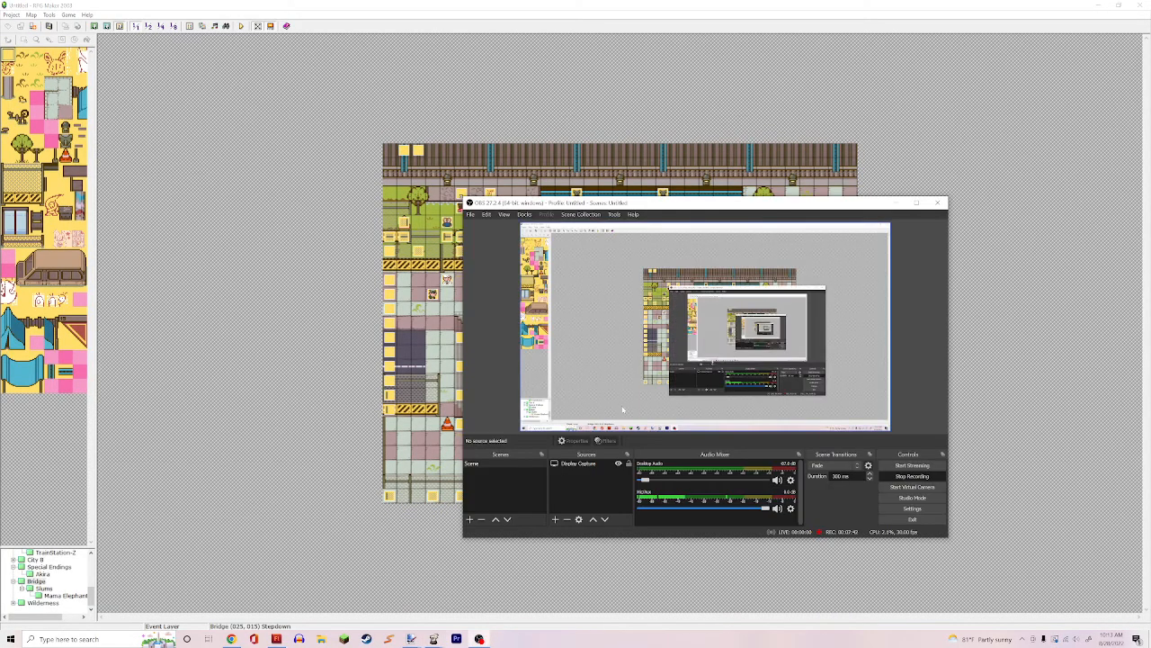